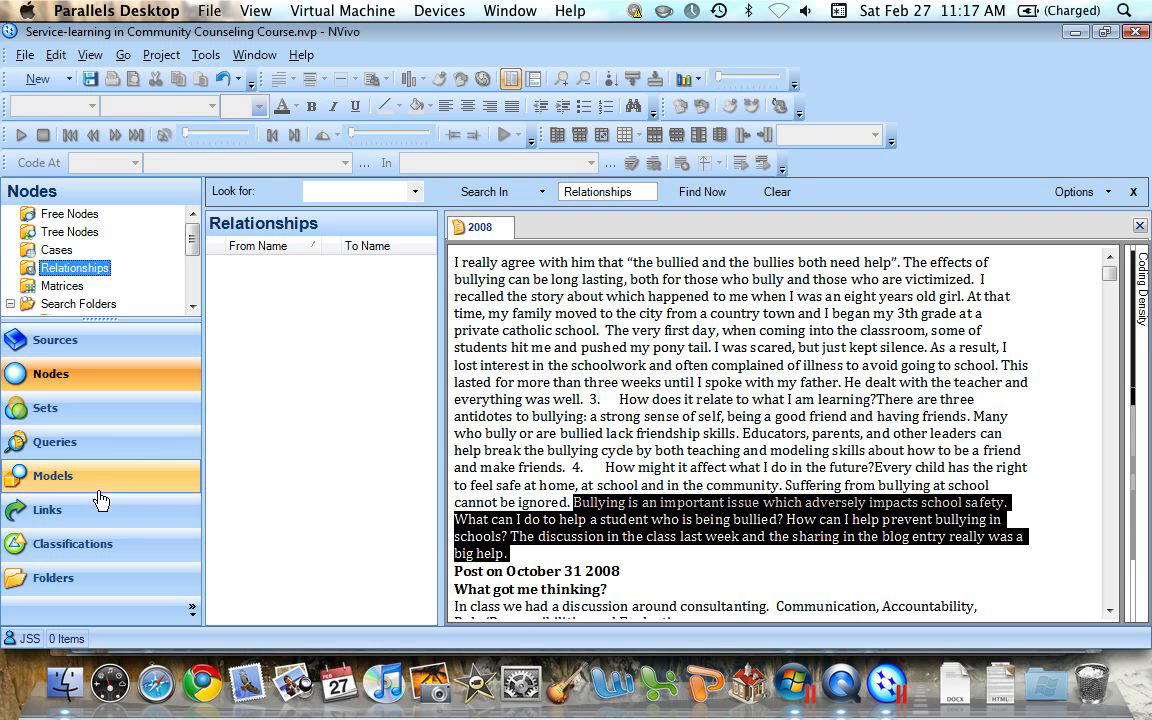
# Display the Relationship Types classification and look at the commands for creating a new relationship type
pyautogui.click(85, 550)
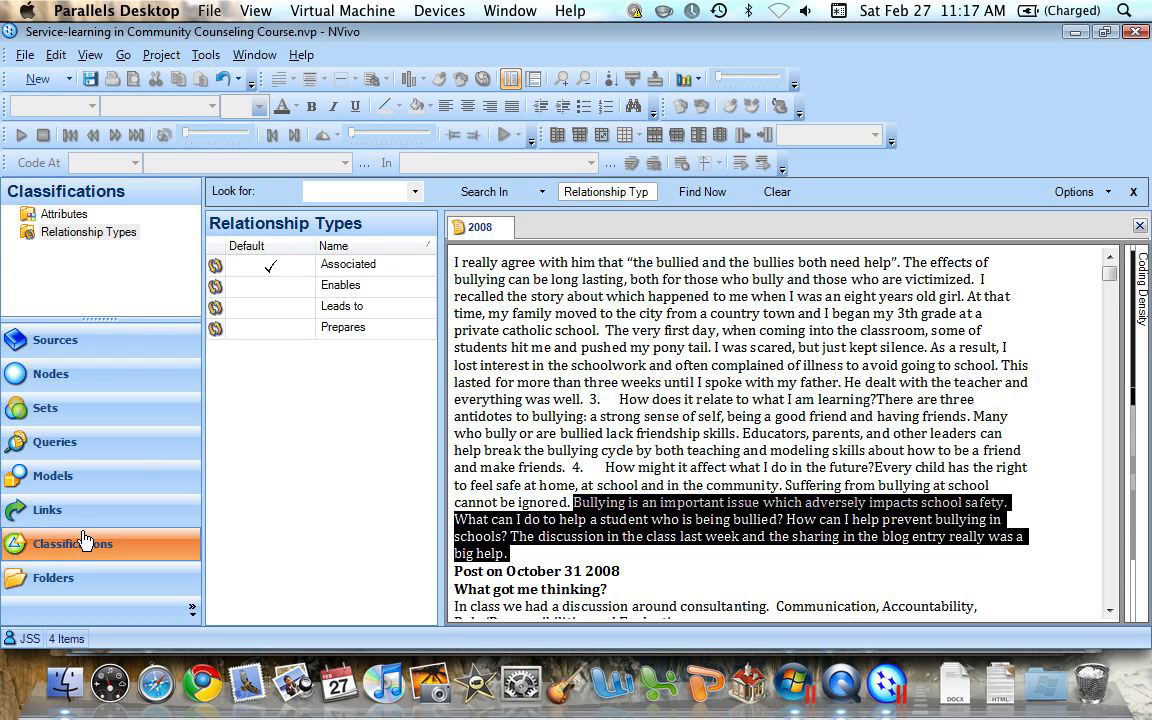
pyautogui.click(119, 234)
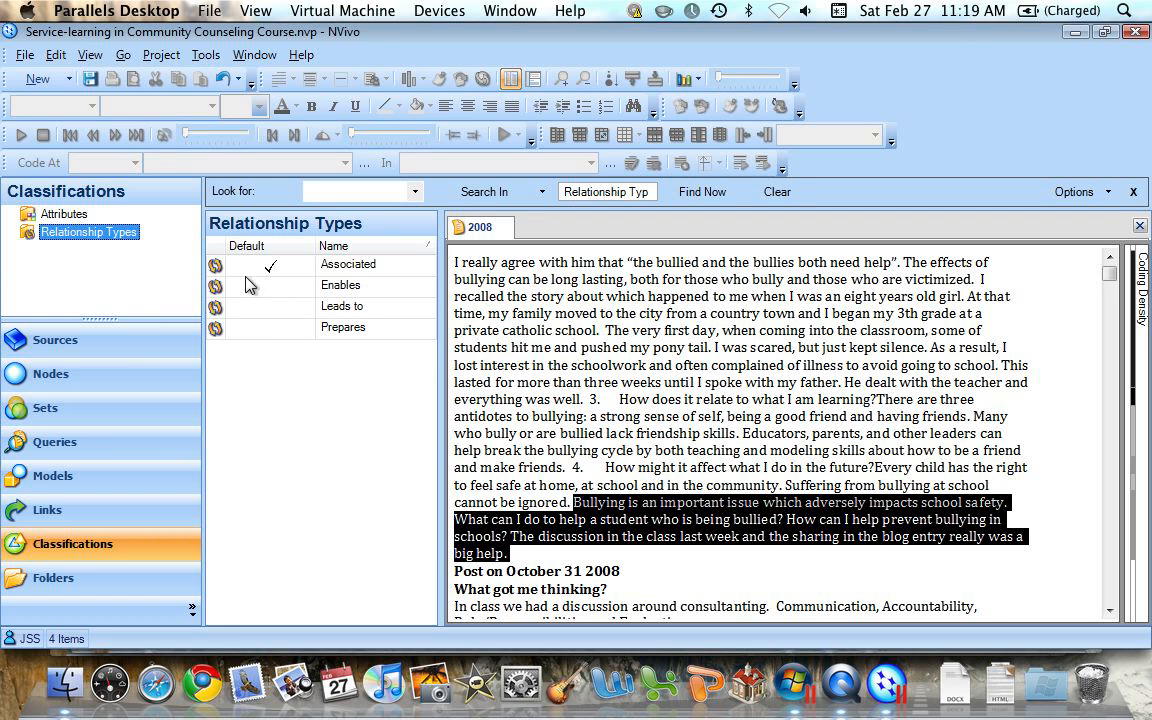
pyautogui.click(68, 79)
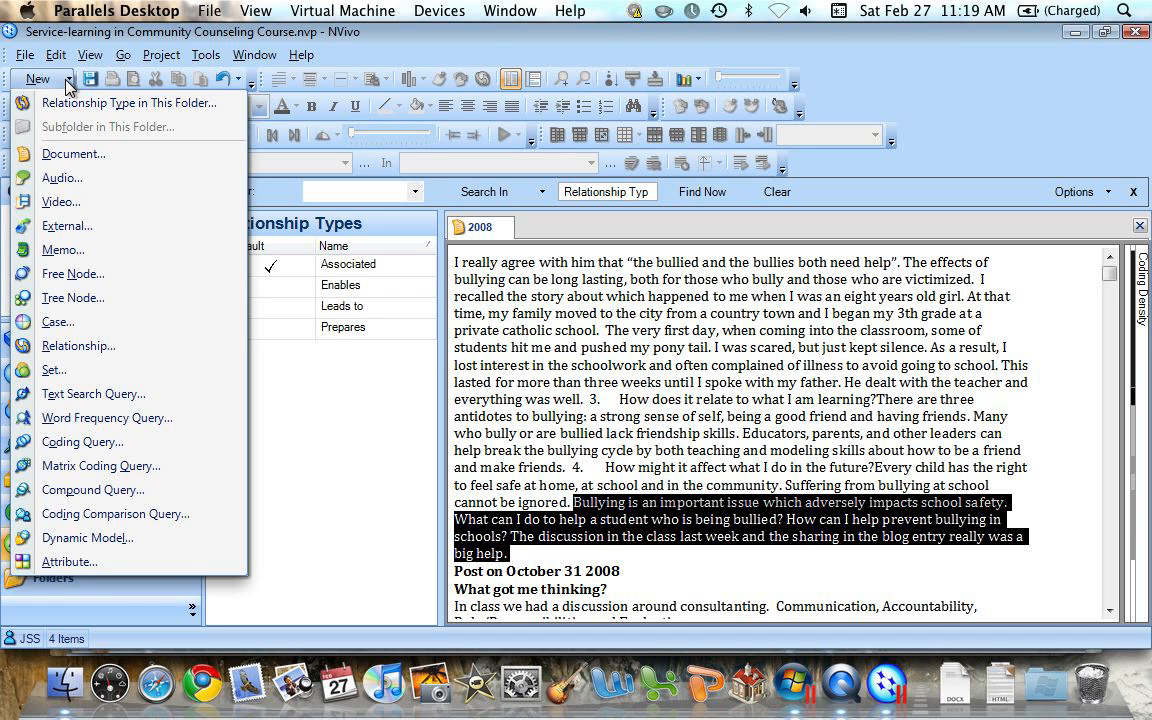
pyautogui.click(68, 82)
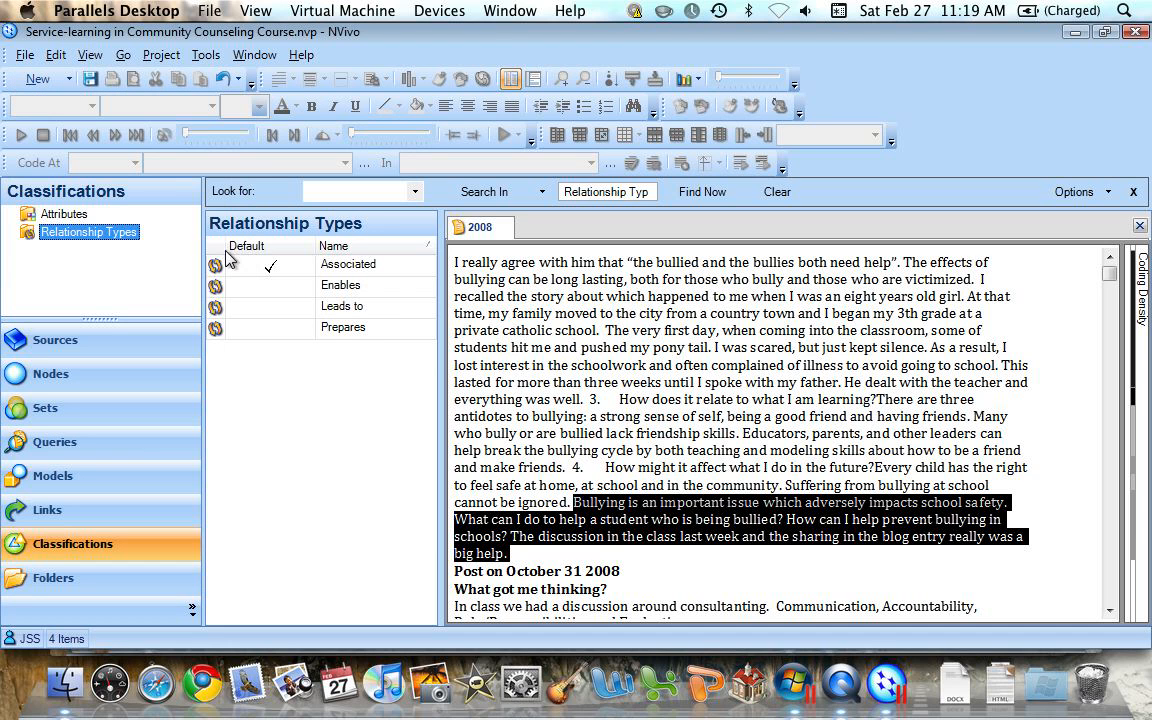
pyautogui.click(275, 397)
pyautogui.rightClick(272, 390)
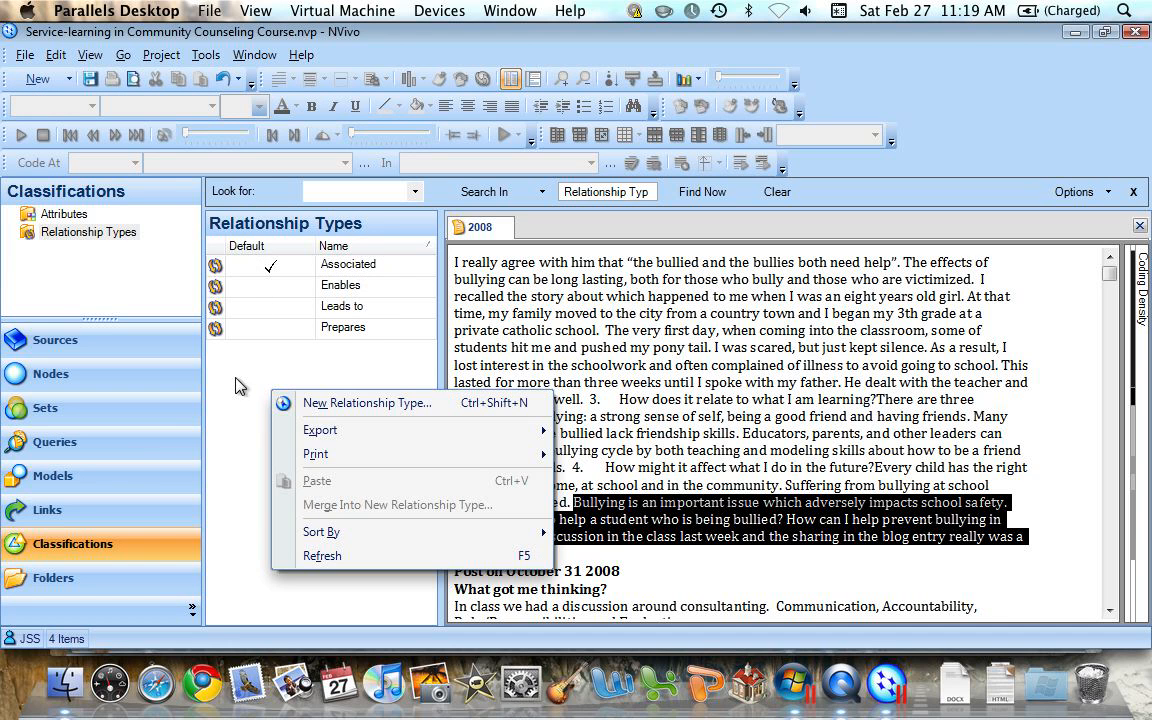
pyautogui.click(238, 382)
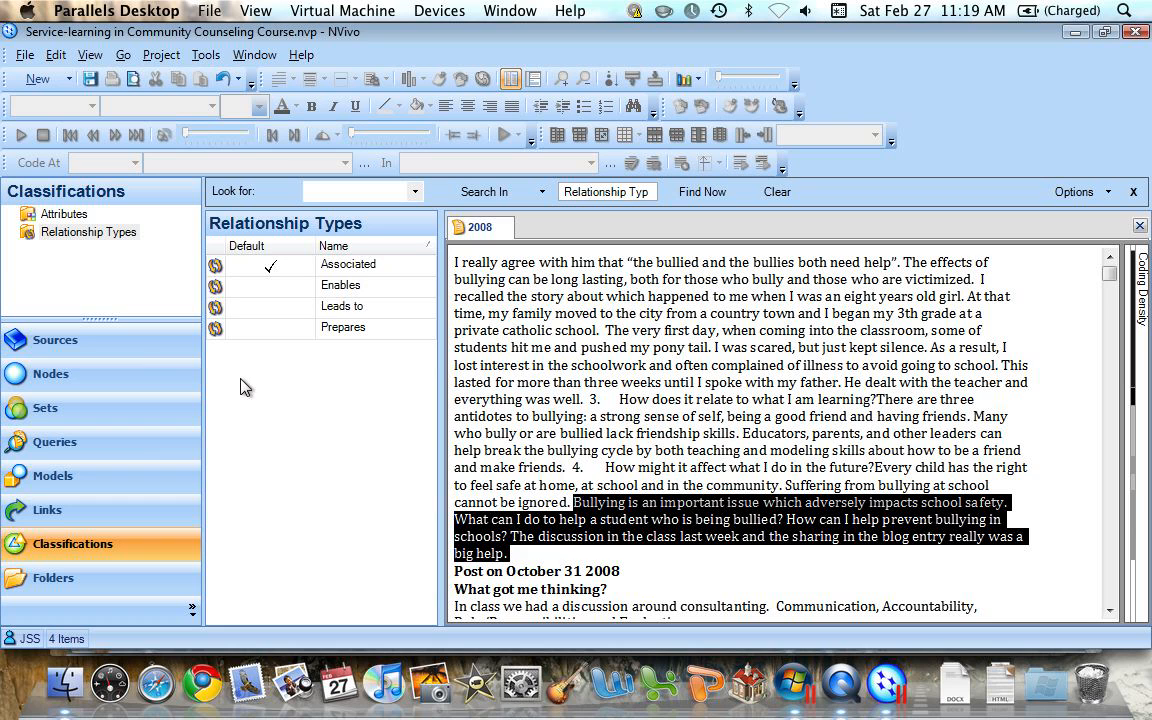
# Review the free nodes in the project's node collection
pyautogui.click(101, 375)
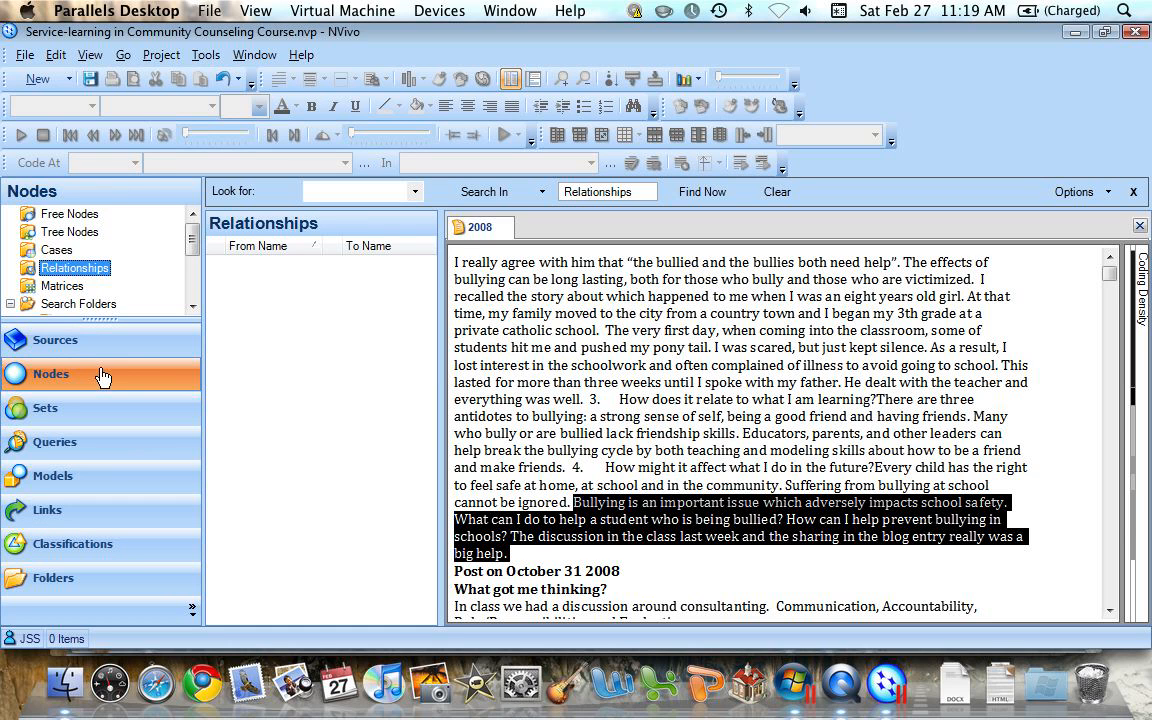
pyautogui.click(72, 232)
pyautogui.click(68, 213)
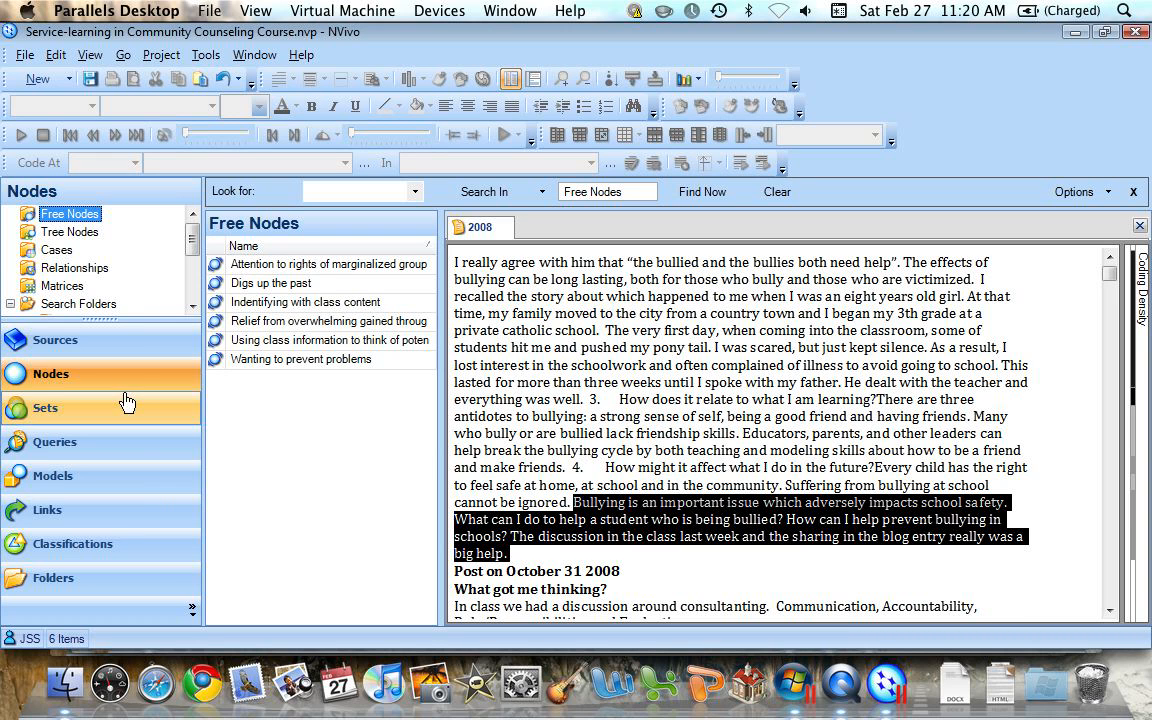
# Create a new memo named "first reactions" among the project's sources
pyautogui.click(60, 340)
pyautogui.click(58, 250)
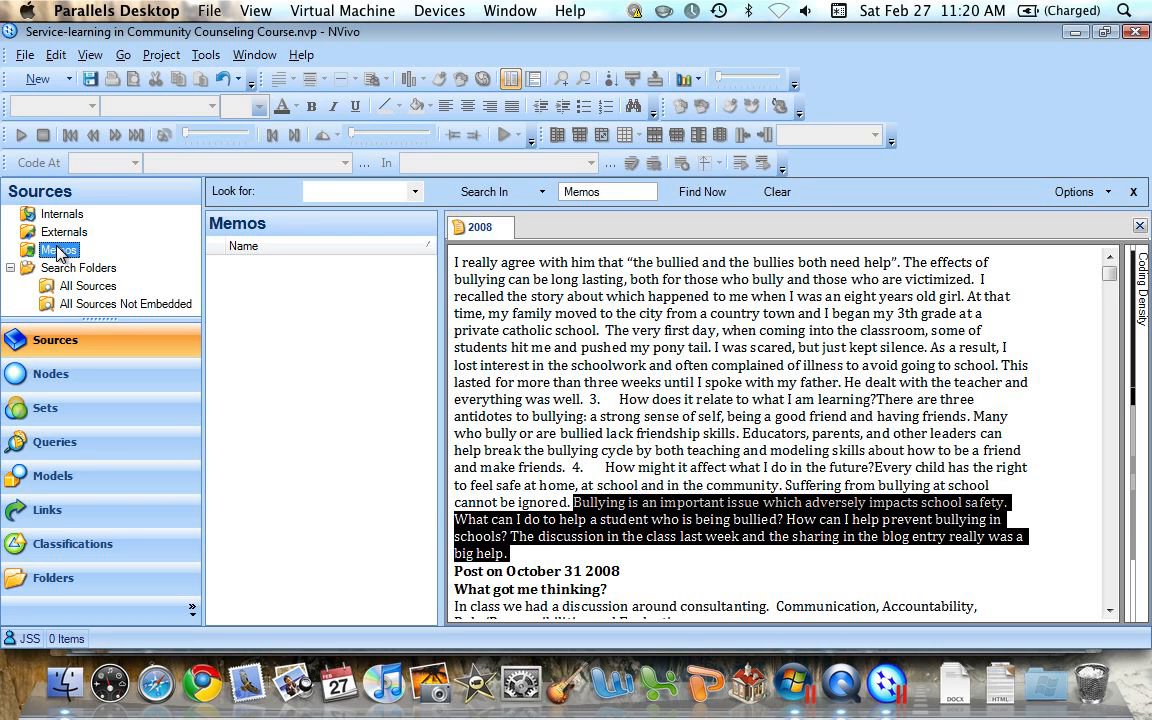
pyautogui.rightClick(275, 304)
pyautogui.click(314, 314)
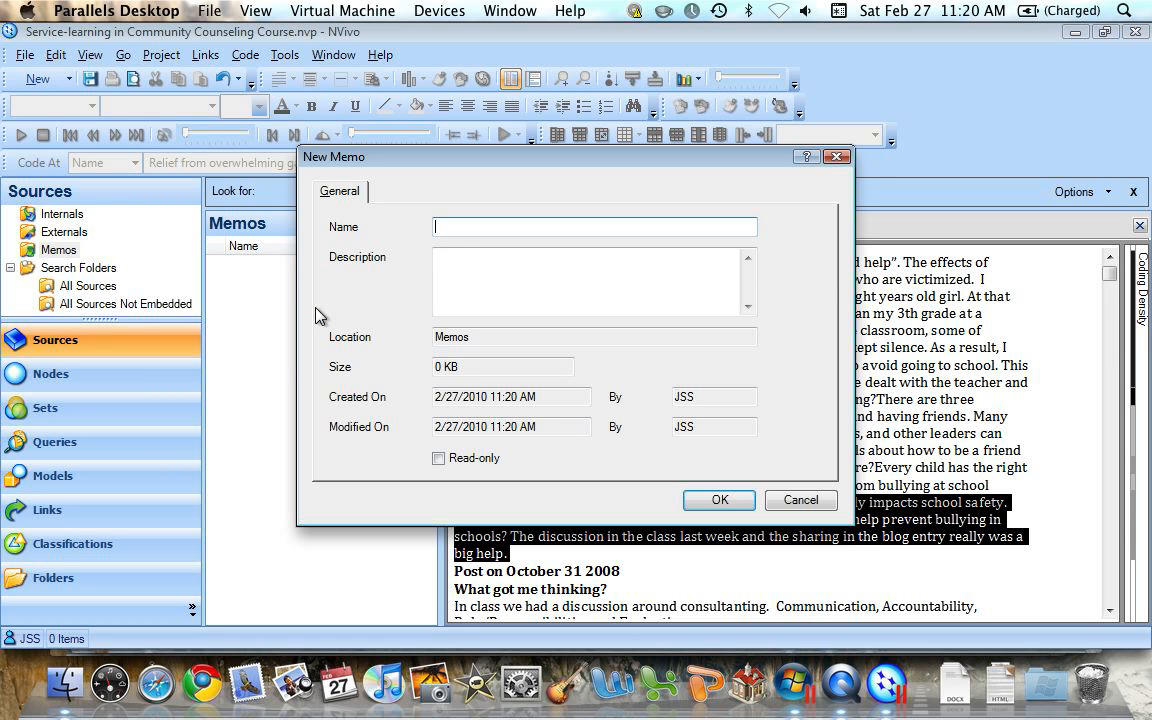
pyautogui.write('firt reactions')
pyautogui.click(444, 228)
pyautogui.write('s')
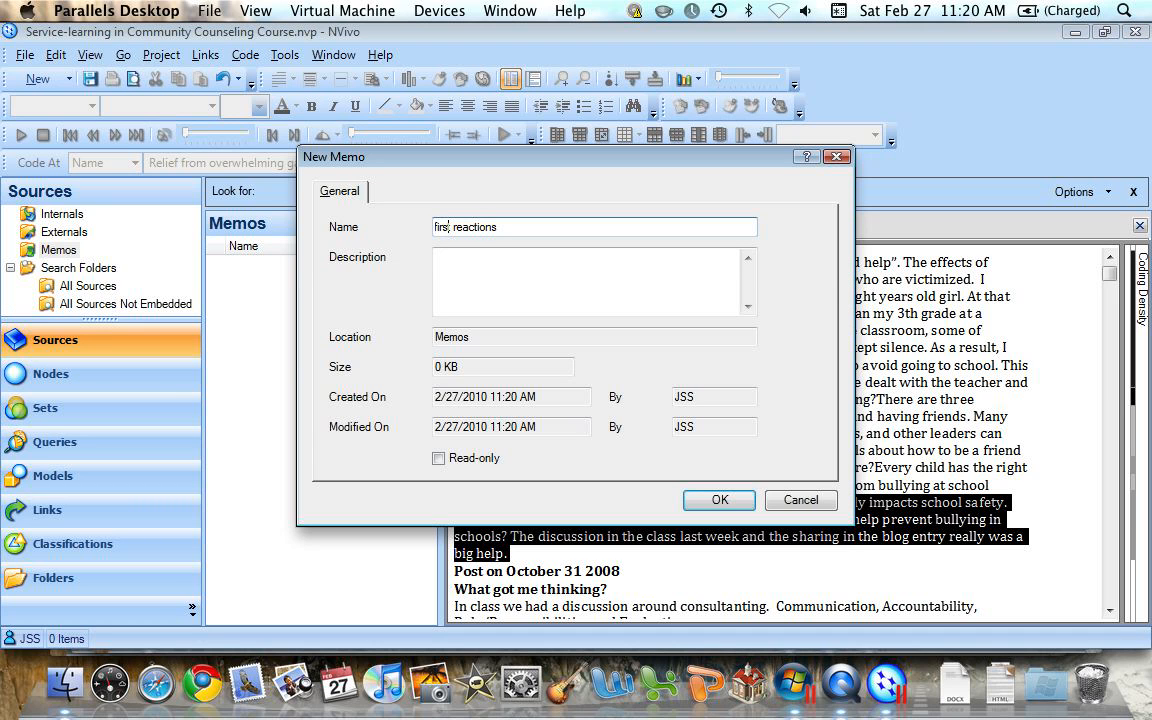
pyautogui.click(720, 500)
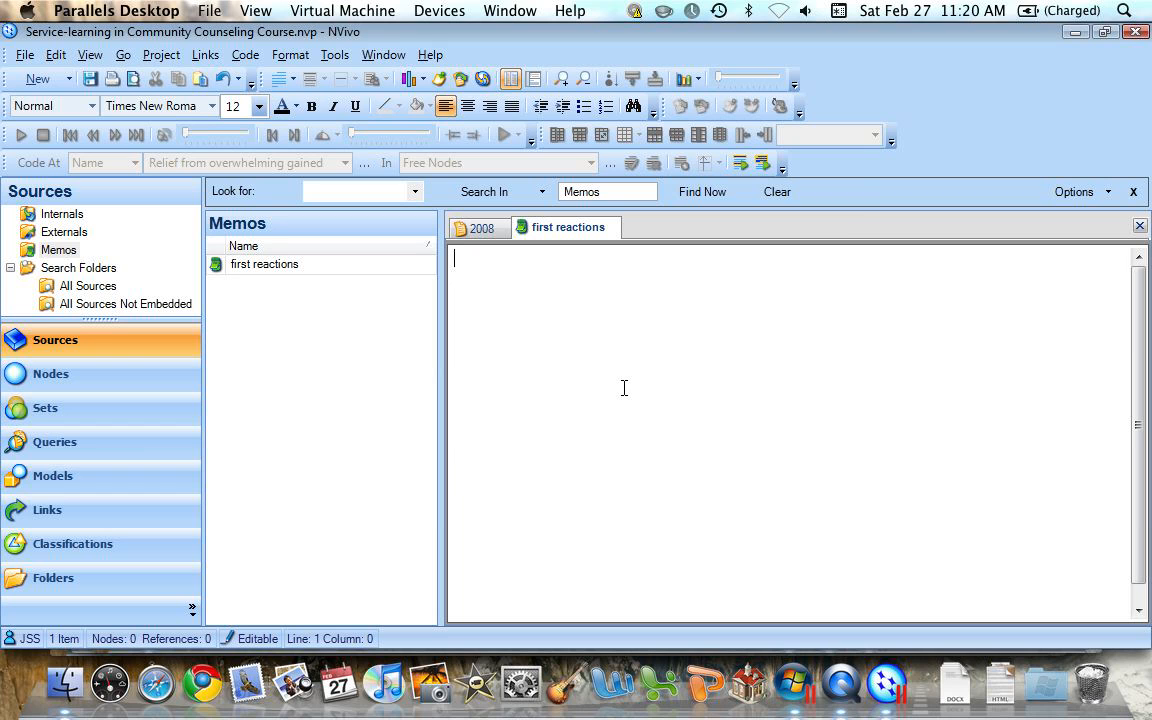
# Write in the memo "In class, people might personally identify with what is being discussed, and in so doing, they"
pyautogui.write('In class, people')
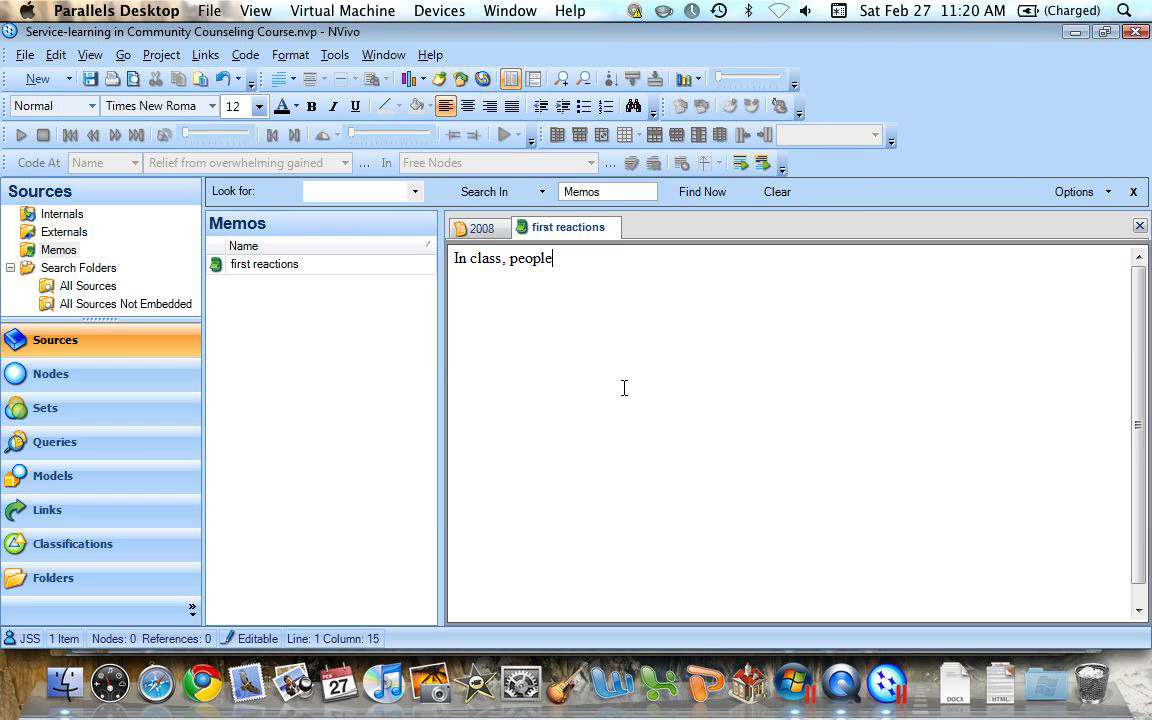
pyautogui.write(' might perso')
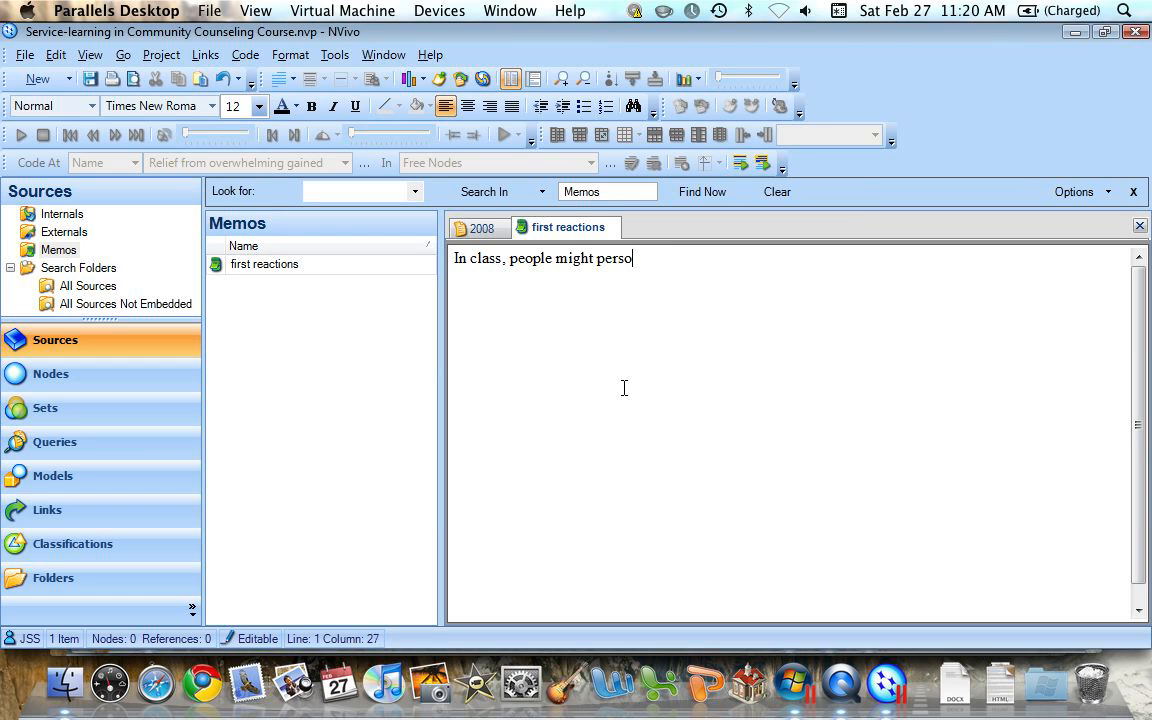
pyautogui.write('nally')
pyautogui.write('entify wi')
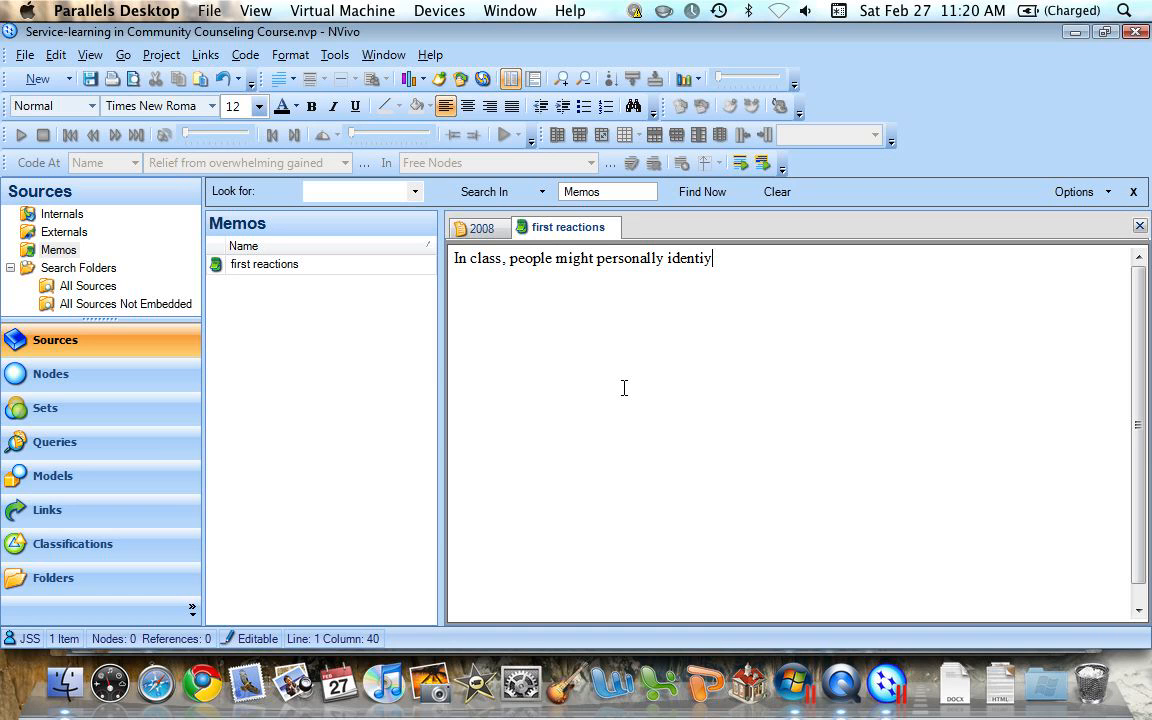
pyautogui.press('BackSpace')
pyautogui.press('BackSpace')
pyautogui.press('BackSpace')
pyautogui.press('BackSpace')
pyautogui.press('BackSpace')
pyautogui.write('fy with what is being discussed, and in so foin')
pyautogui.press('BackSpace')
pyautogui.press('BackSpace')
pyautogui.press('BackSpace')
pyautogui.press('BackSpace')
pyautogui.write('doing, they being')
# Continue the memo's sentence with "begin to identify with a marginalized group, which in turn causes them to want to take action."
pyautogui.press('BackSpace')
pyautogui.press('BackSpace')
pyautogui.press('BackSpace')
pyautogui.write('gin to identify with a marginalized group')
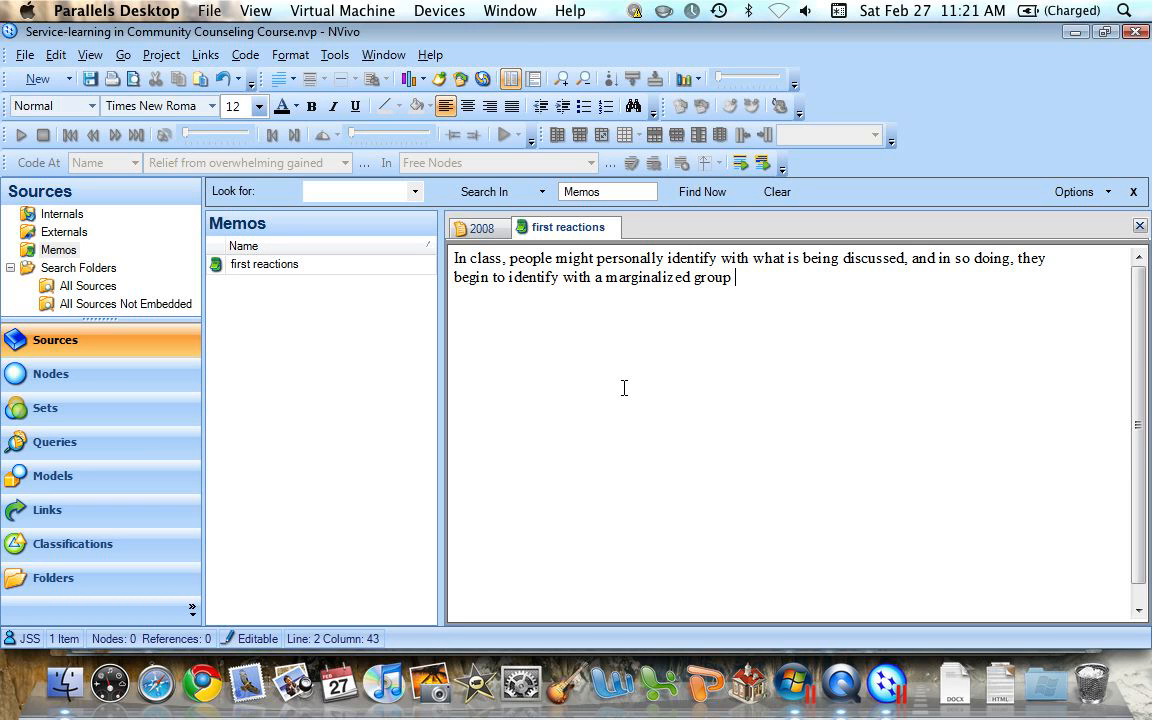
pyautogui.write(', which in tu')
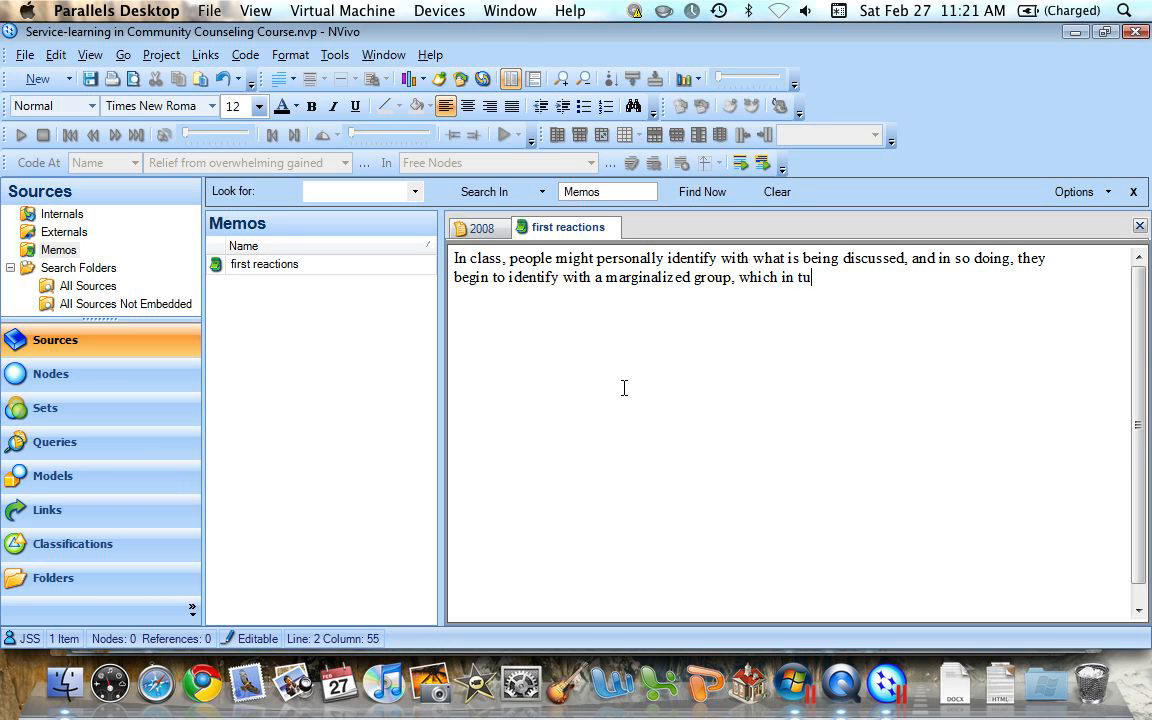
pyautogui.write('rn causes them to w')
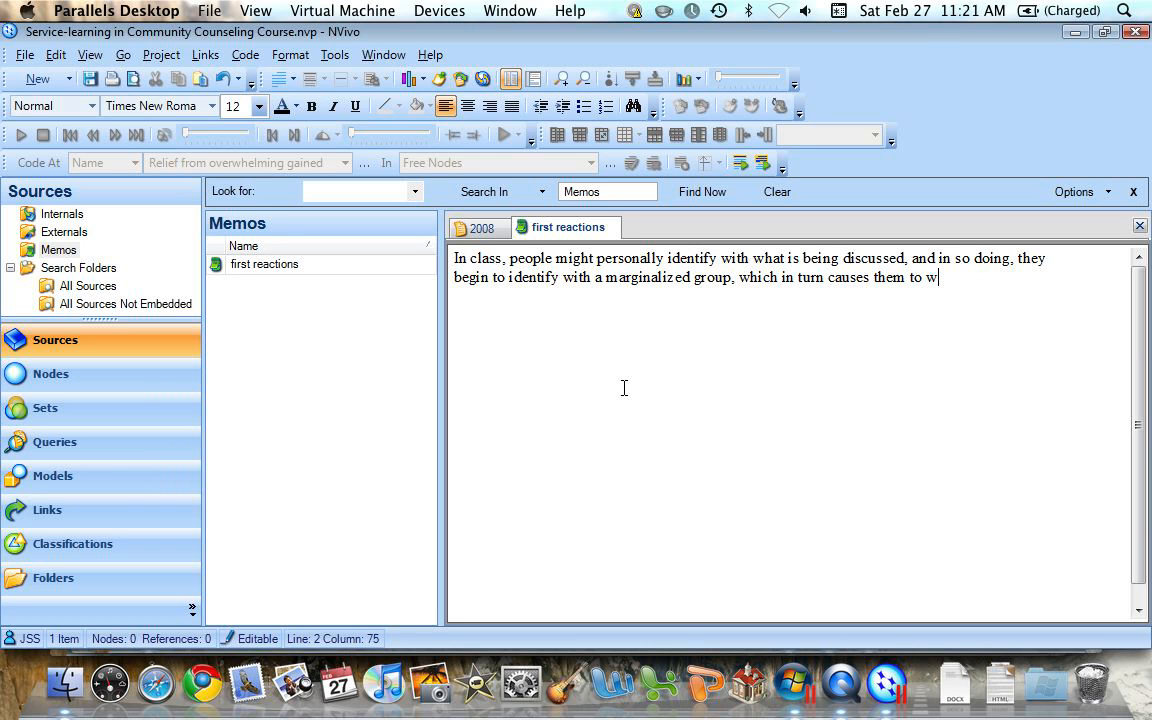
pyautogui.write('ant to take ac')
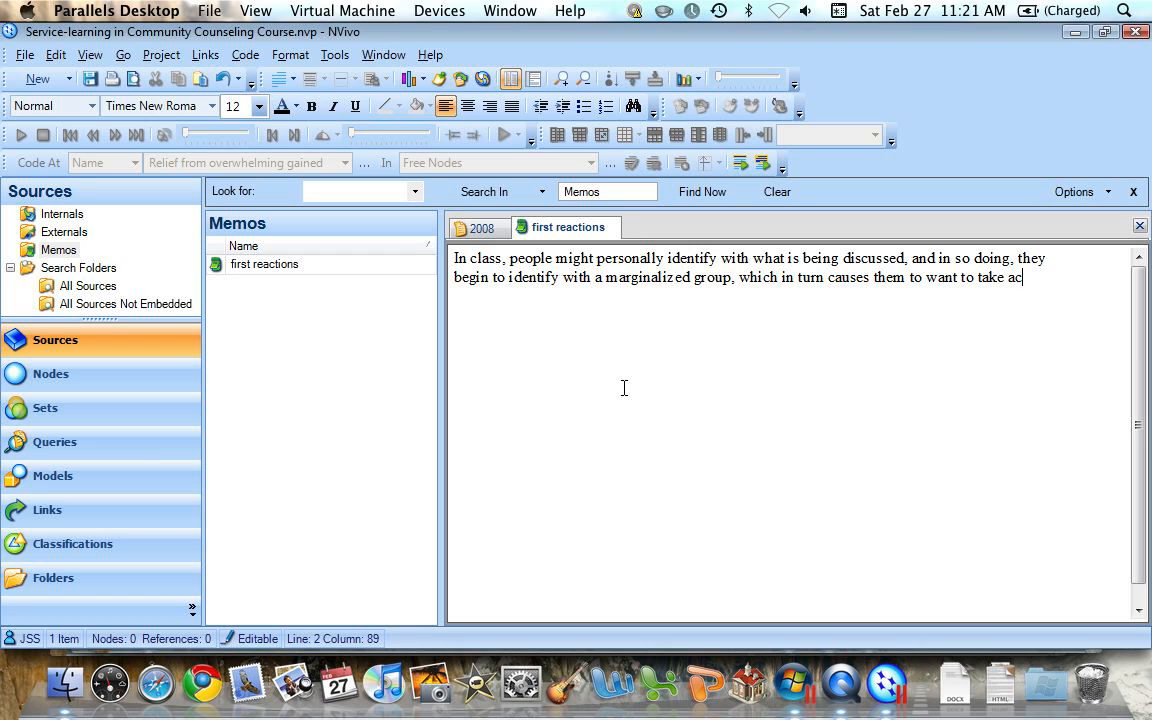
pyautogui.write('tion. ')
# Add the sentence "This can lead to being overwhelmed, unless class content or student interactions (e.g. blog, discussion) give concrete goals and courses of action."
pyautogui.write('This can lead to')
pyautogui.write(' being overwhe')
pyautogui.write('lmed,')
pyautogui.write(' unles')
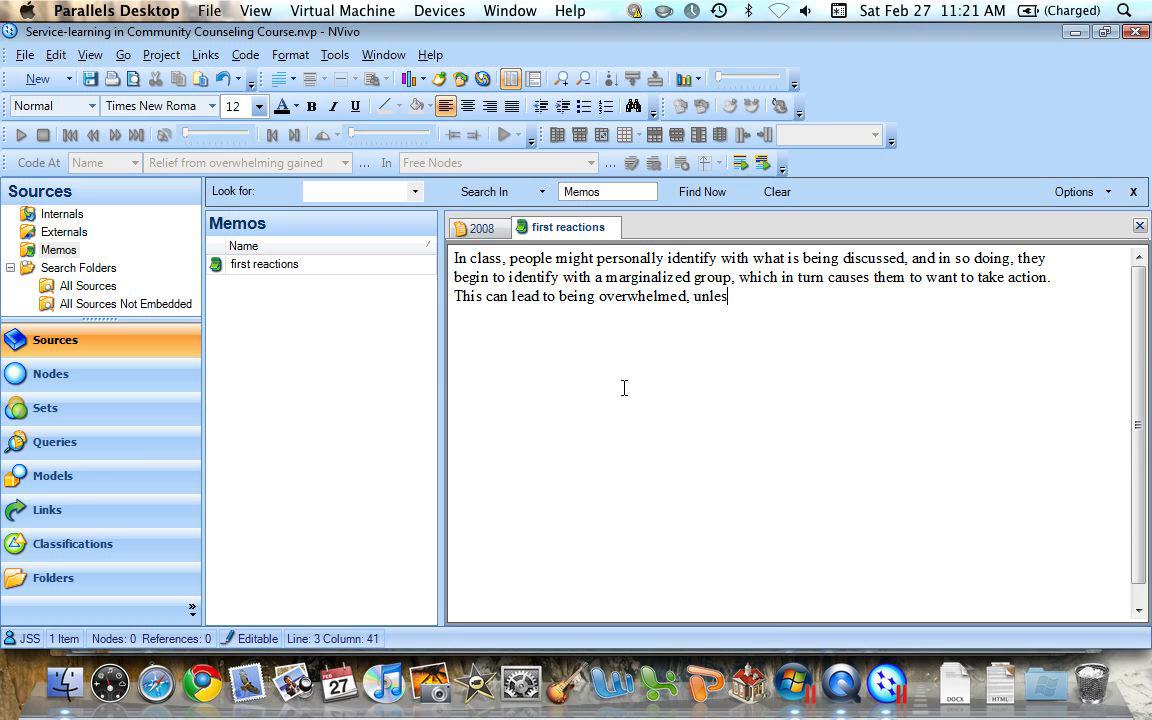
pyautogui.write('s class content or studne')
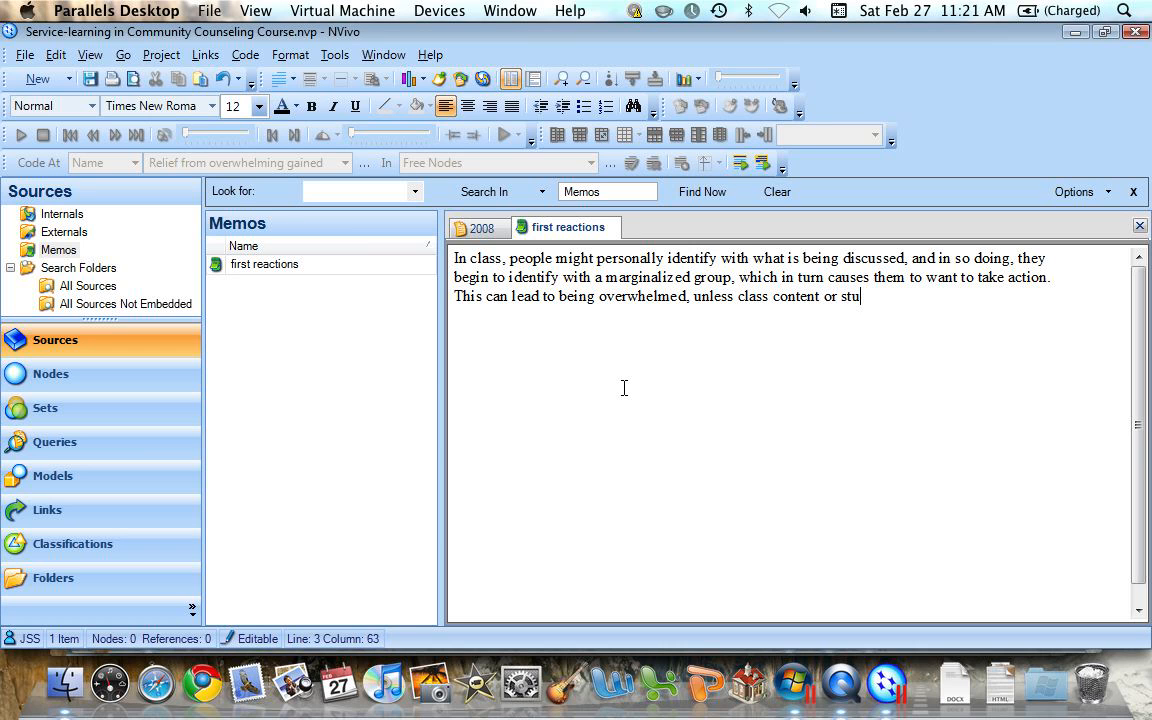
pyautogui.press('BackSpace')
pyautogui.press('BackSpace')
pyautogui.write('ent interac')
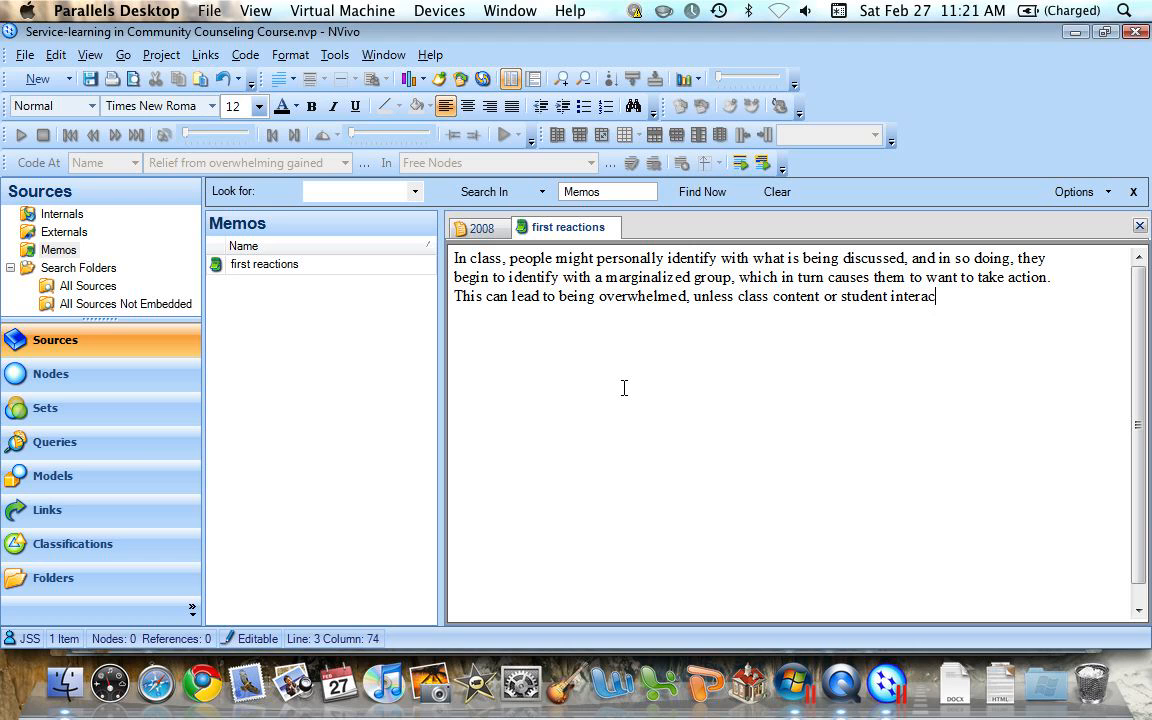
pyautogui.write('tions (e.g. blog, discuss')
pyautogui.write('ion)')
pyautogui.write(' give conct')
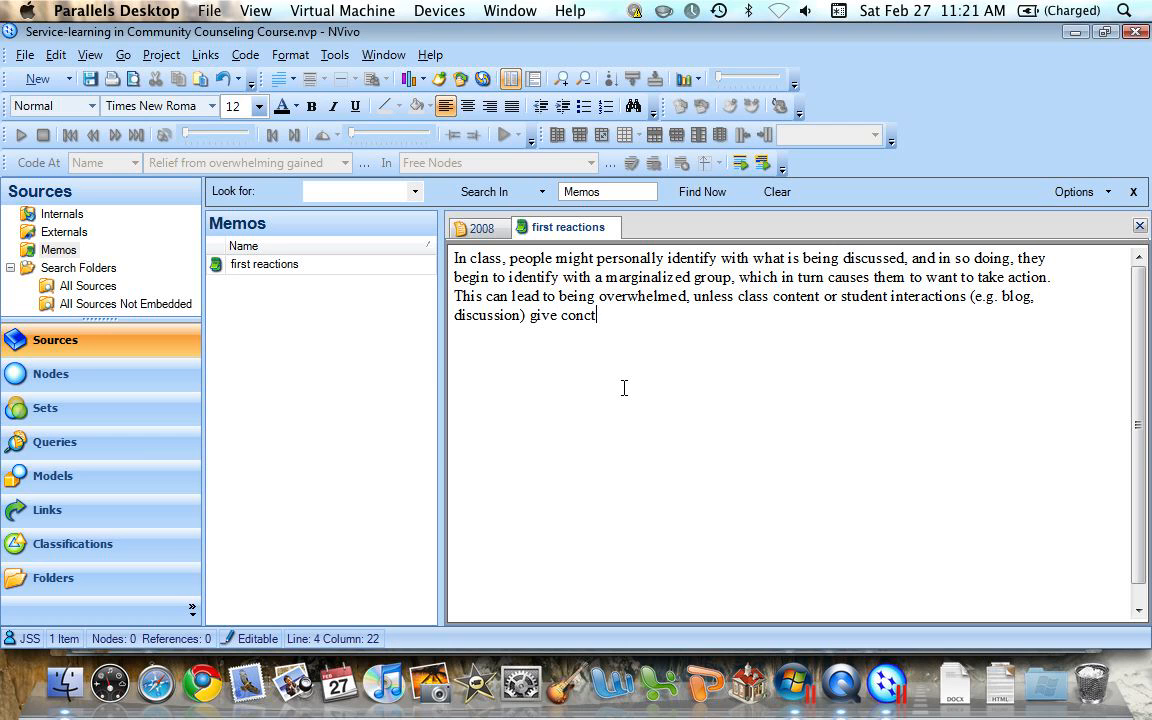
pyautogui.press('BackSpace')
pyautogui.write('rete goals and c')
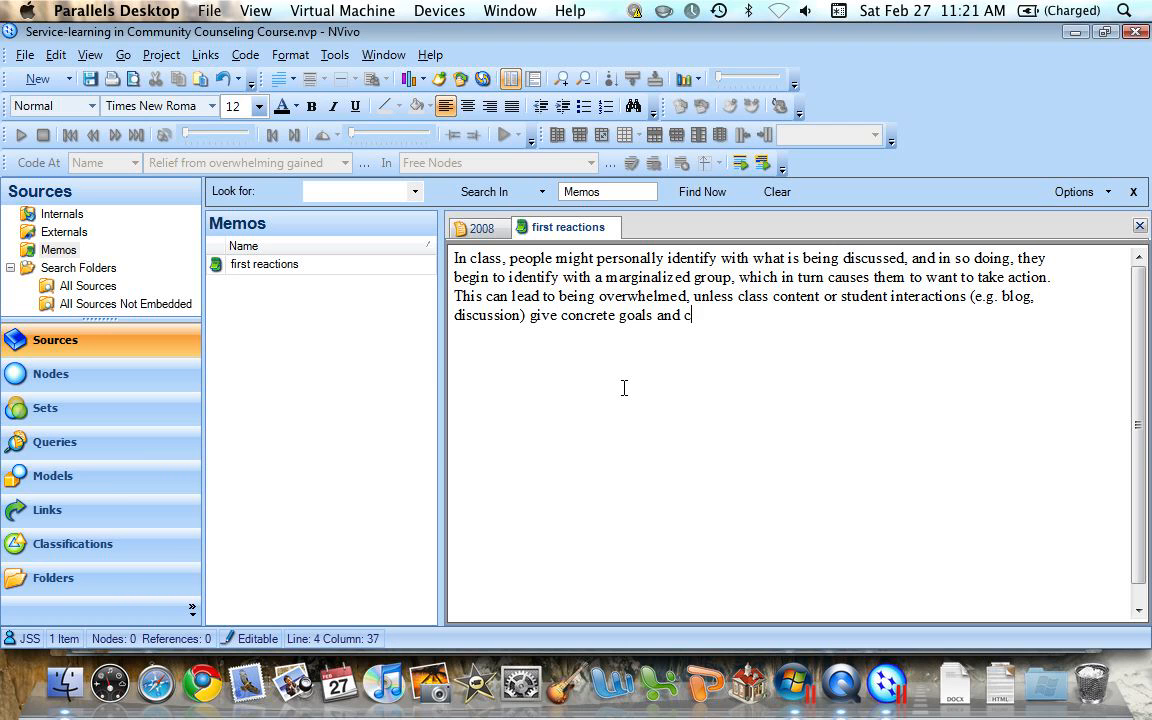
pyautogui.write('ourses of action.')
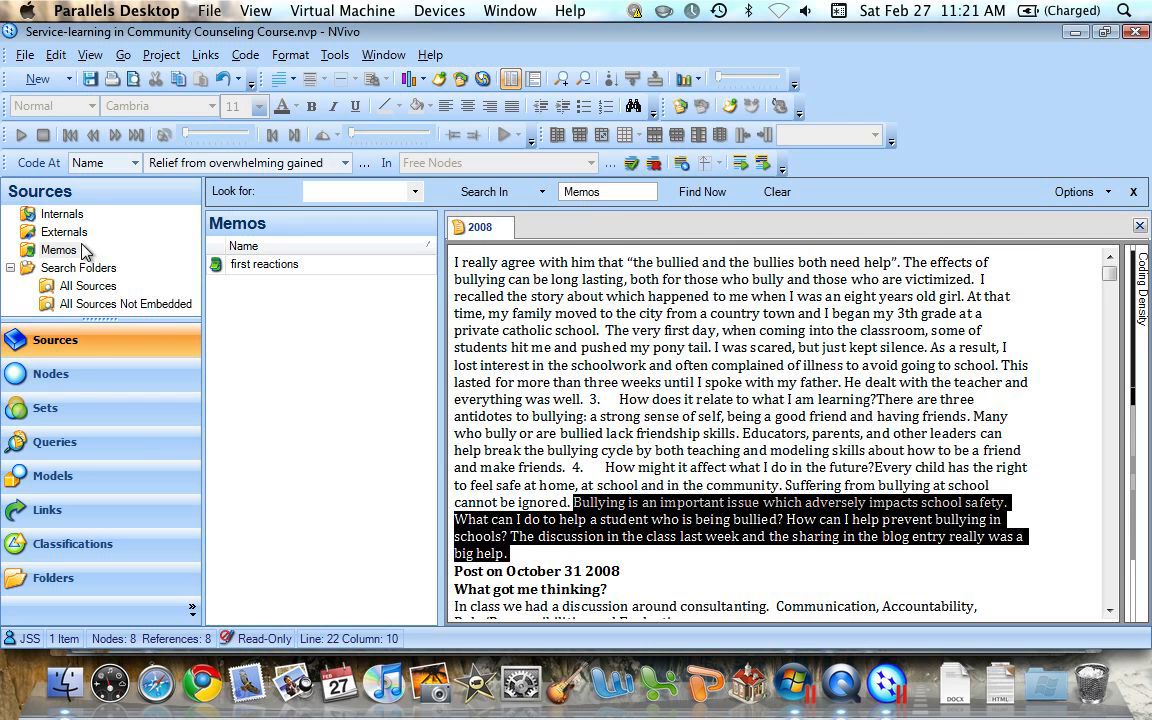
# Return to the free nodes, save the project, and select the node "Indentifying with class content"
pyautogui.click(87, 375)
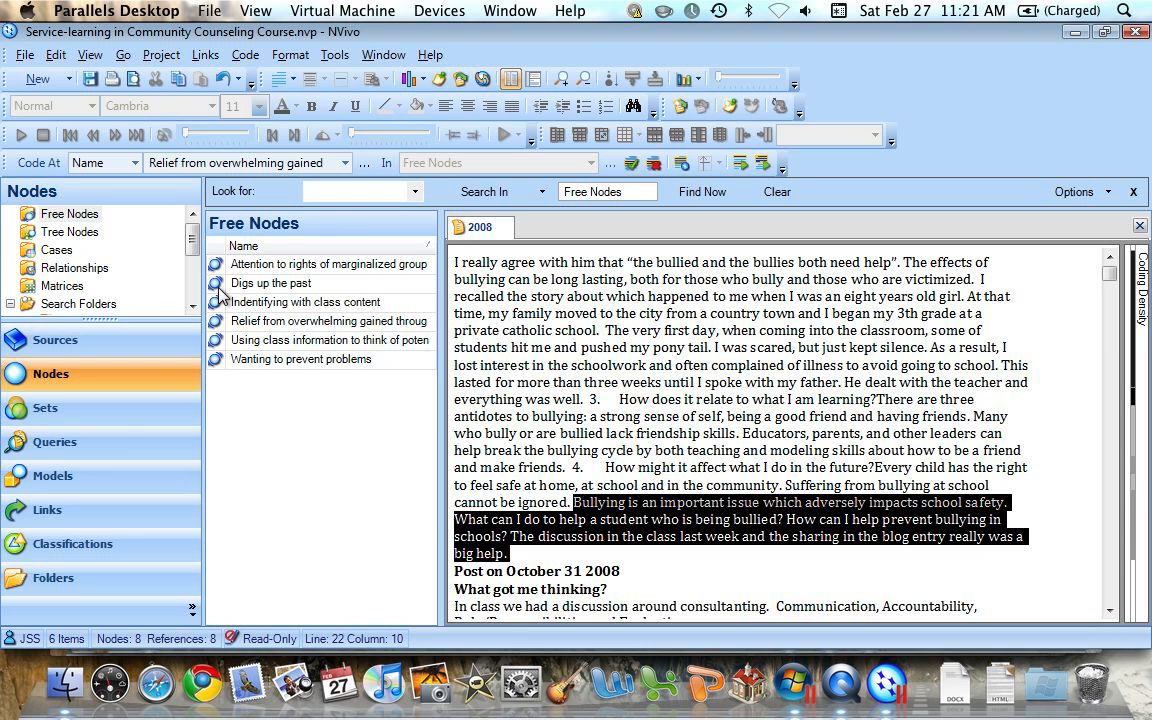
pyautogui.click(295, 291)
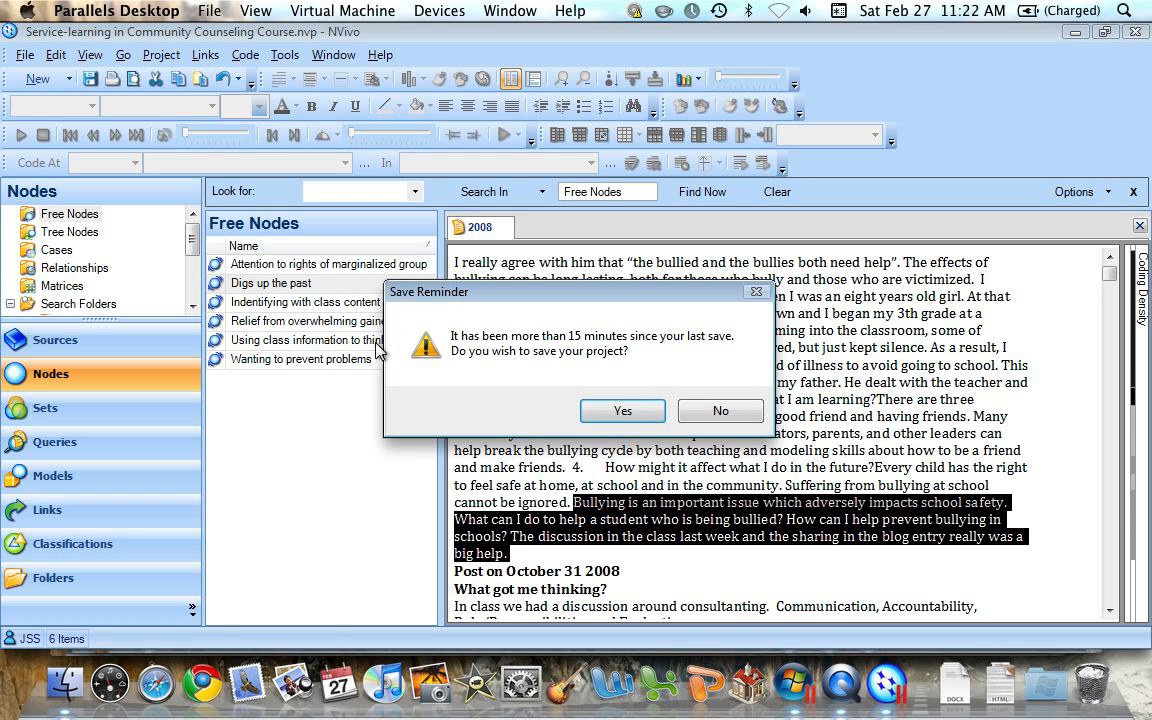
pyautogui.click(622, 412)
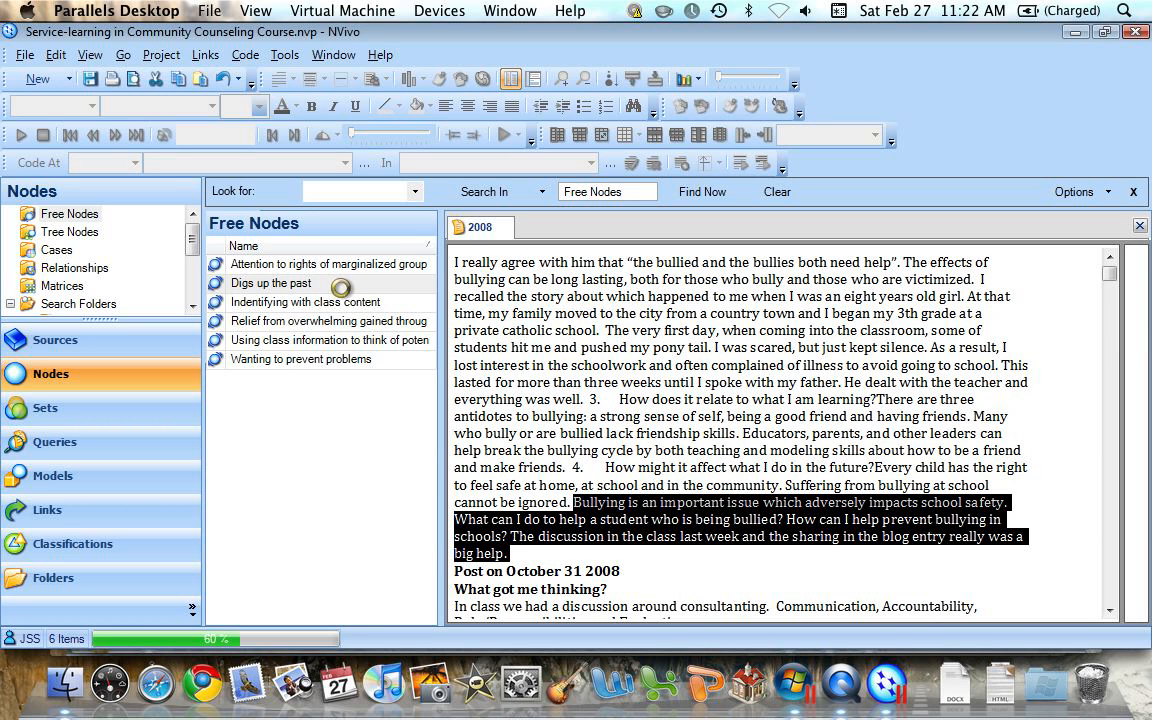
pyautogui.click(312, 284)
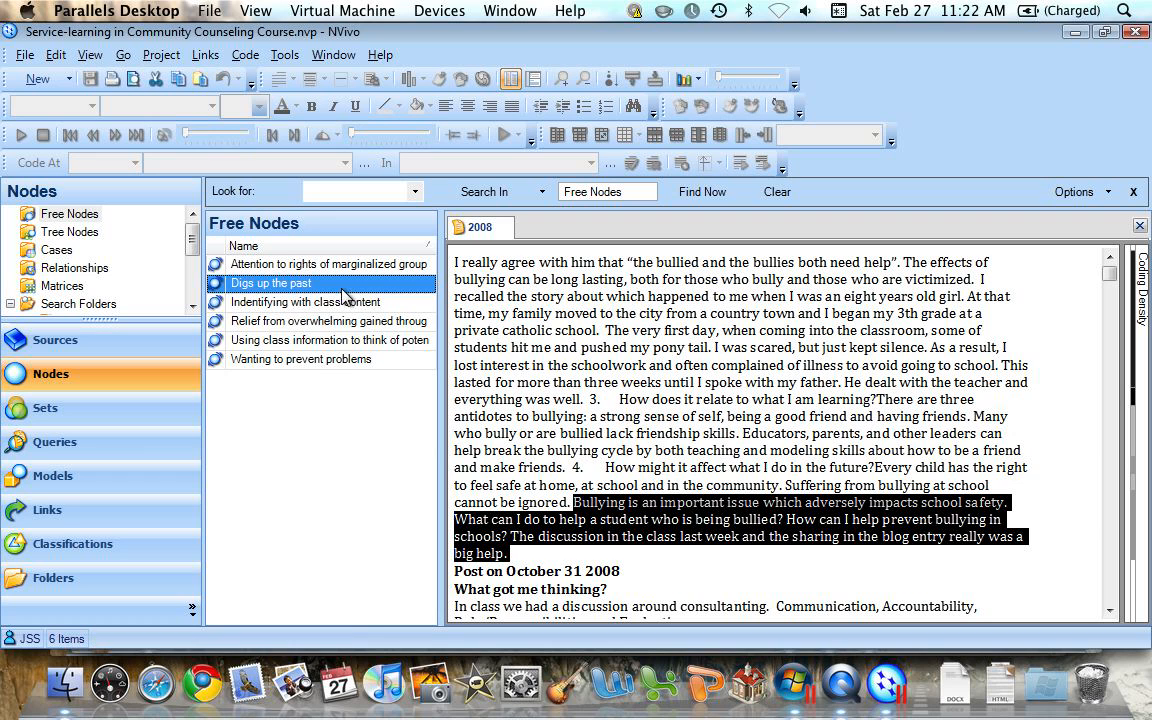
pyautogui.click(286, 304)
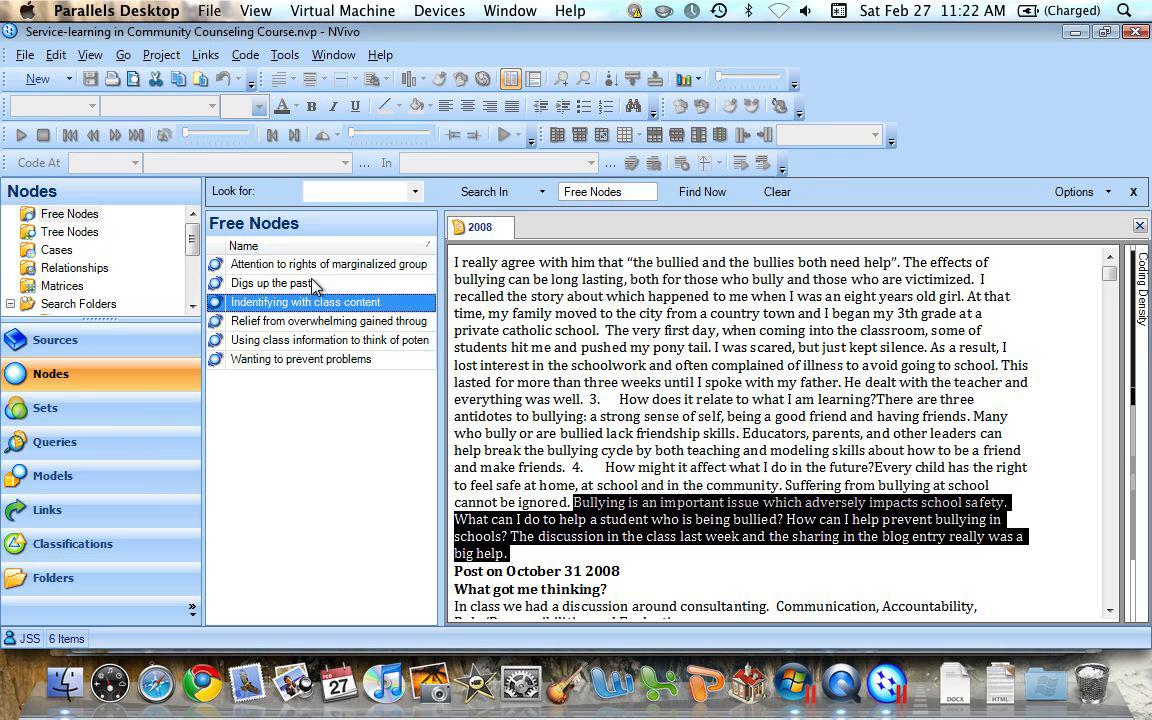
# Start a new relationship between project items, with the free node "Indentifying with class content" as its From item
pyautogui.click(70, 267)
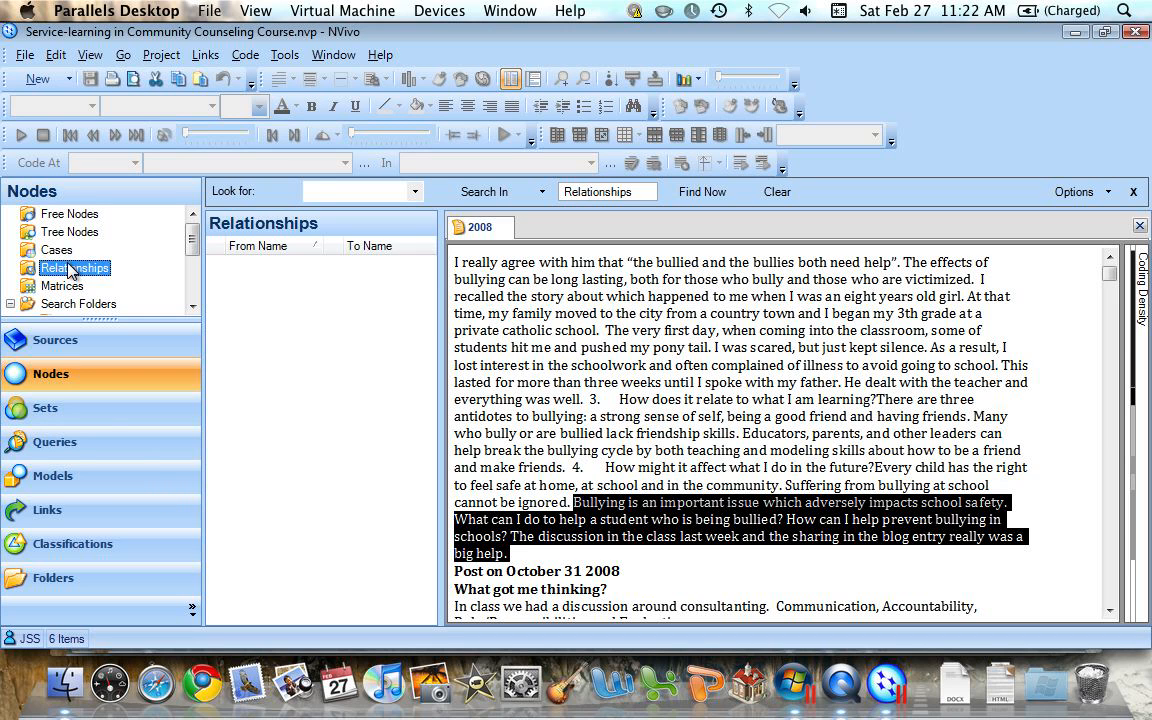
pyautogui.rightClick(262, 287)
pyautogui.click(270, 293)
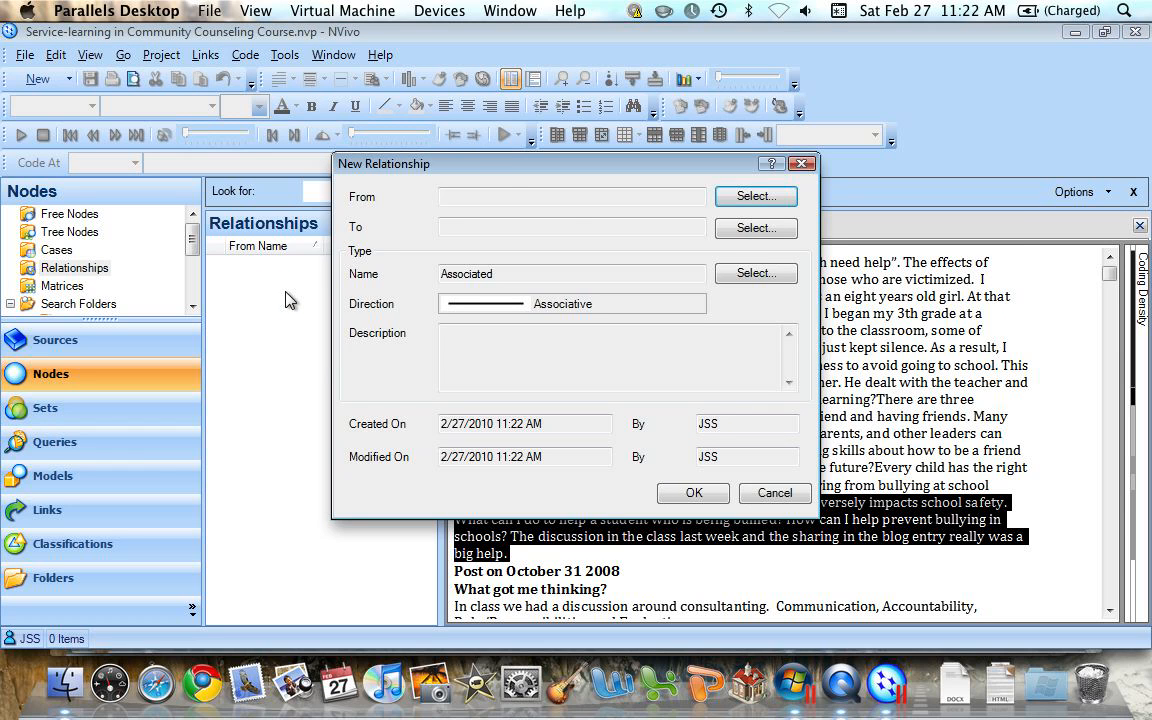
pyautogui.click(755, 196)
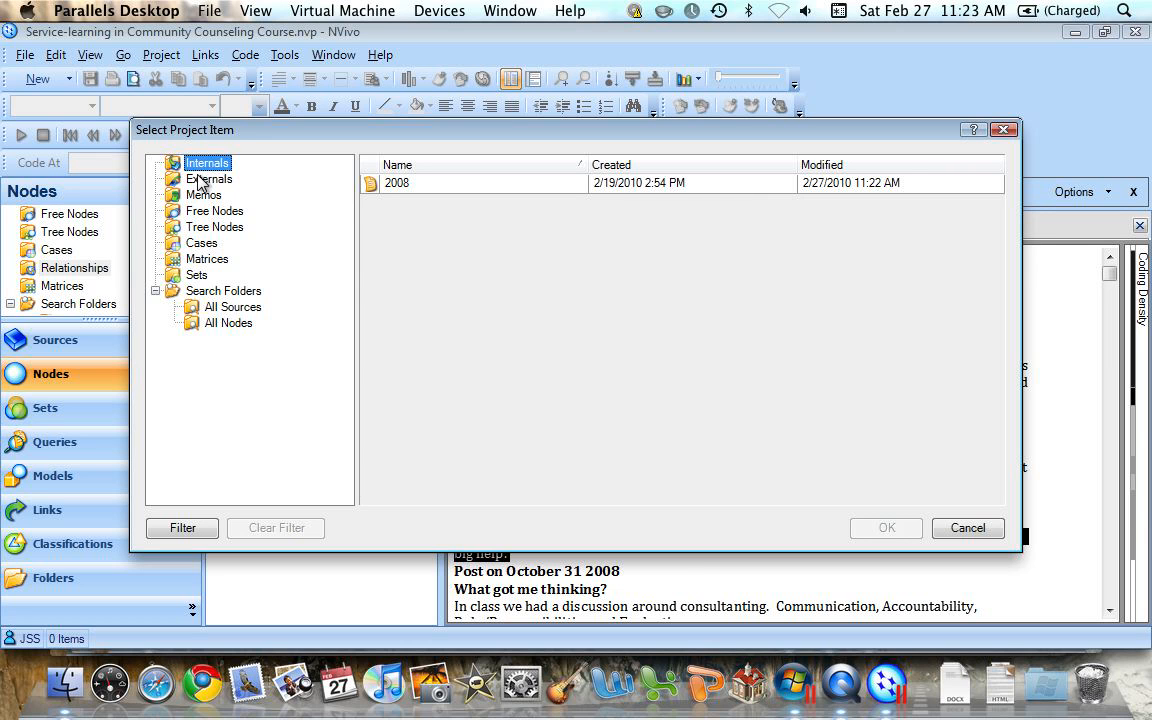
pyautogui.click(205, 215)
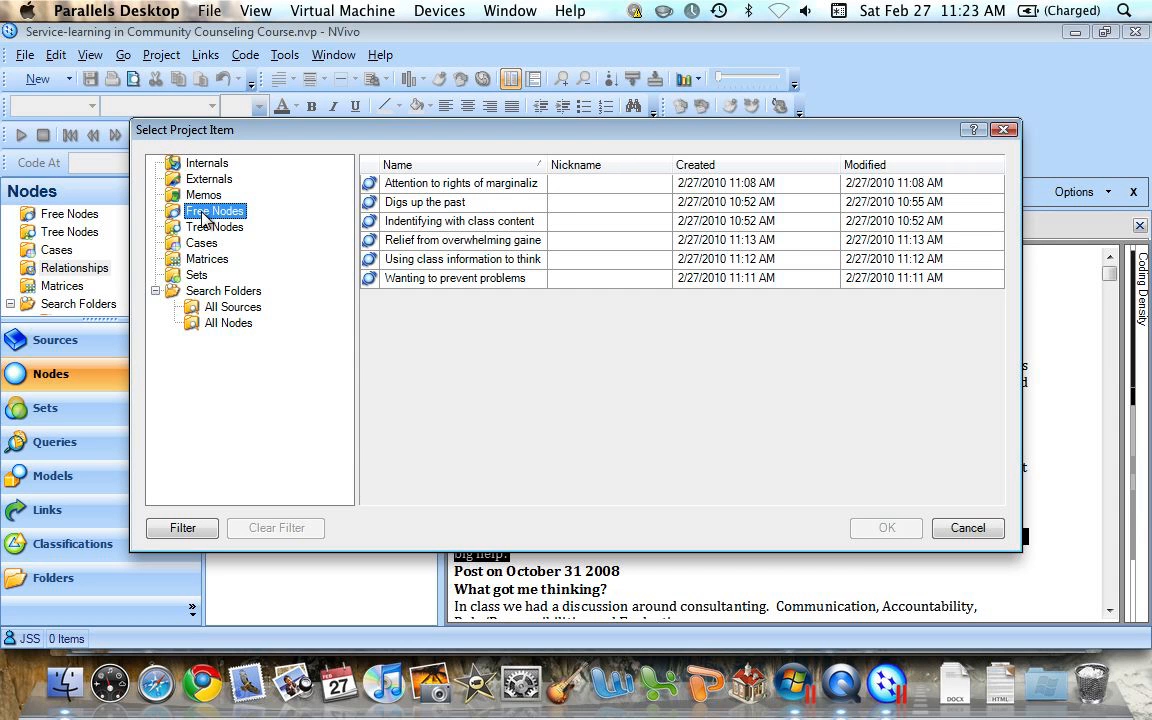
pyautogui.click(412, 224)
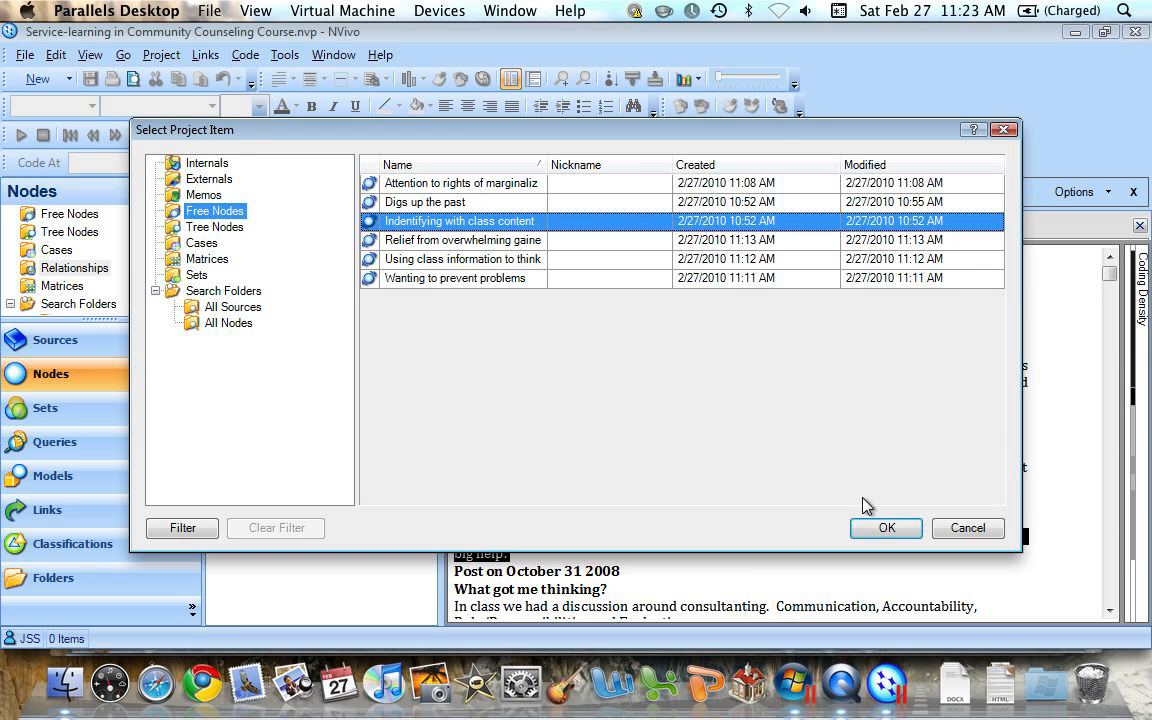
pyautogui.click(884, 527)
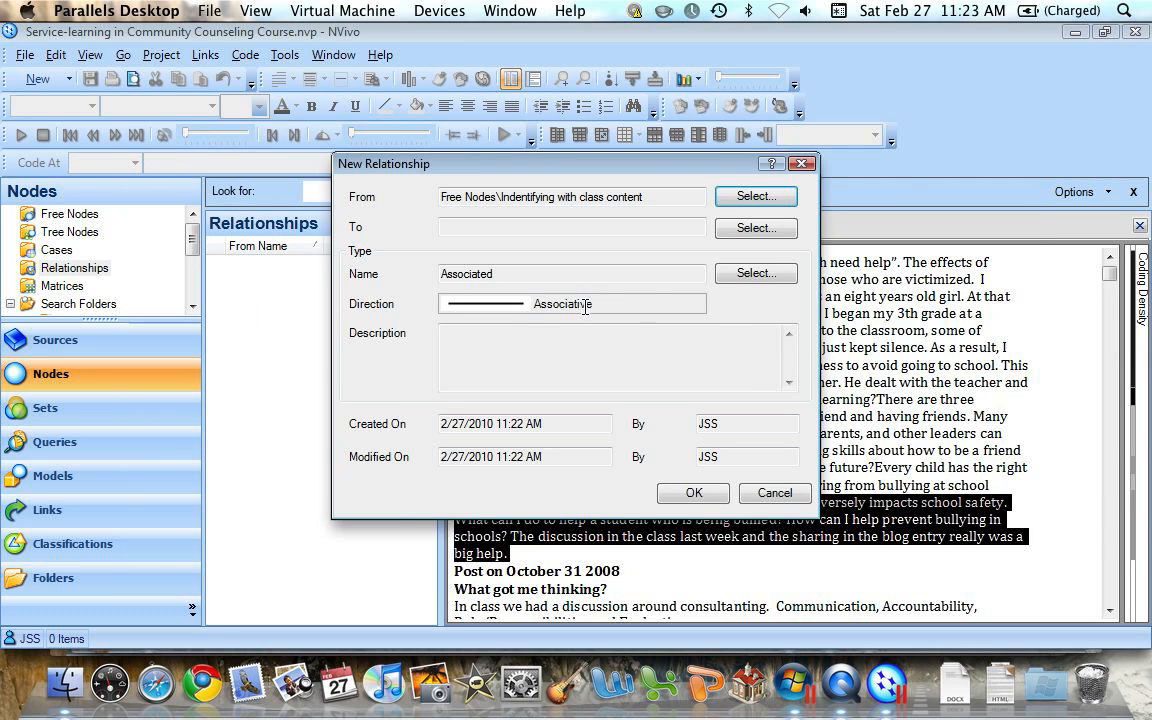
# Set the new relationship's type to the one-way type "Prepares"
pyautogui.click(758, 276)
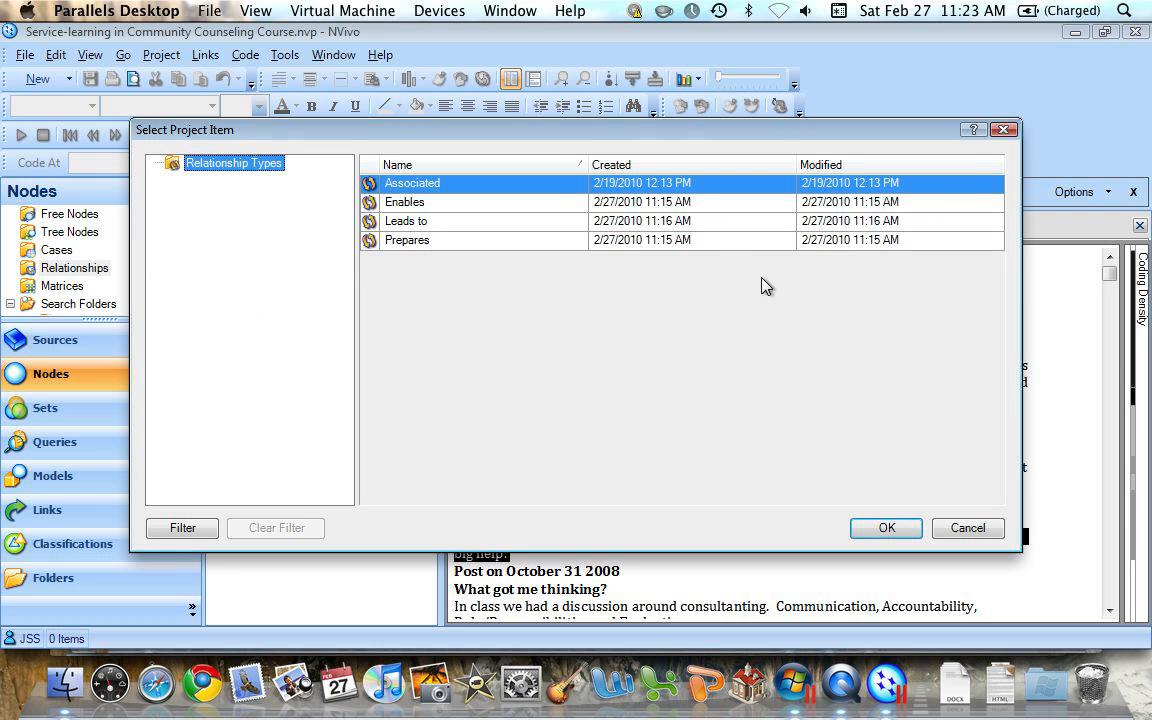
pyautogui.click(418, 225)
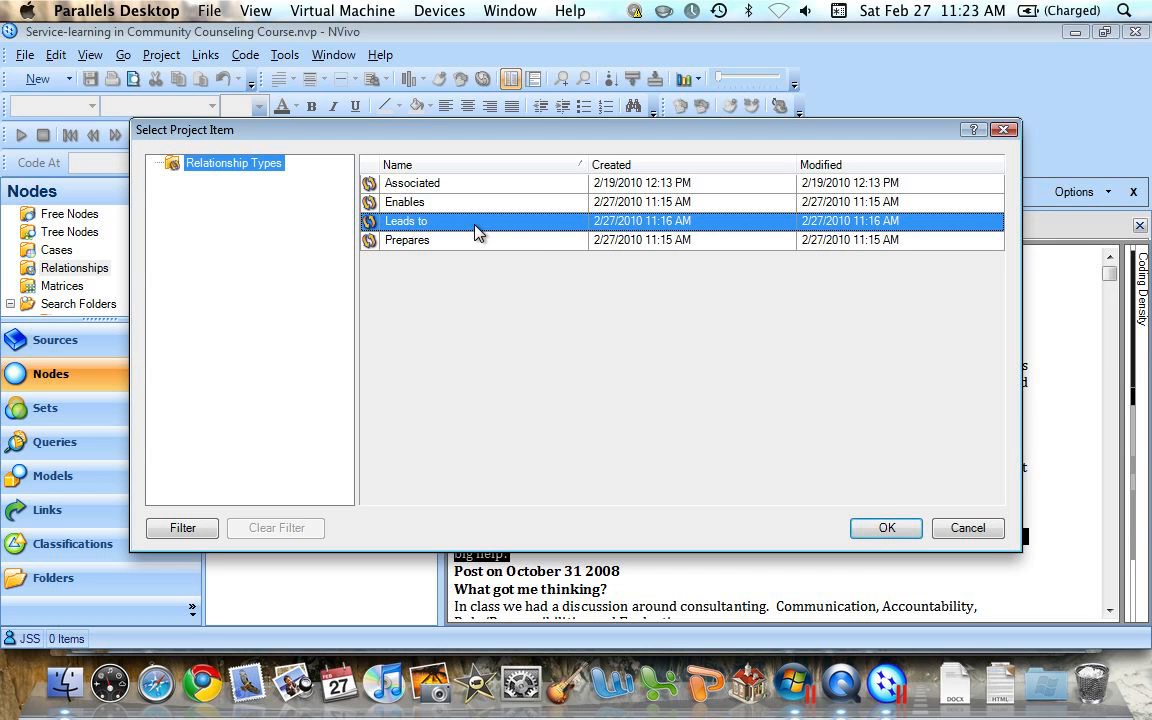
pyautogui.click(422, 245)
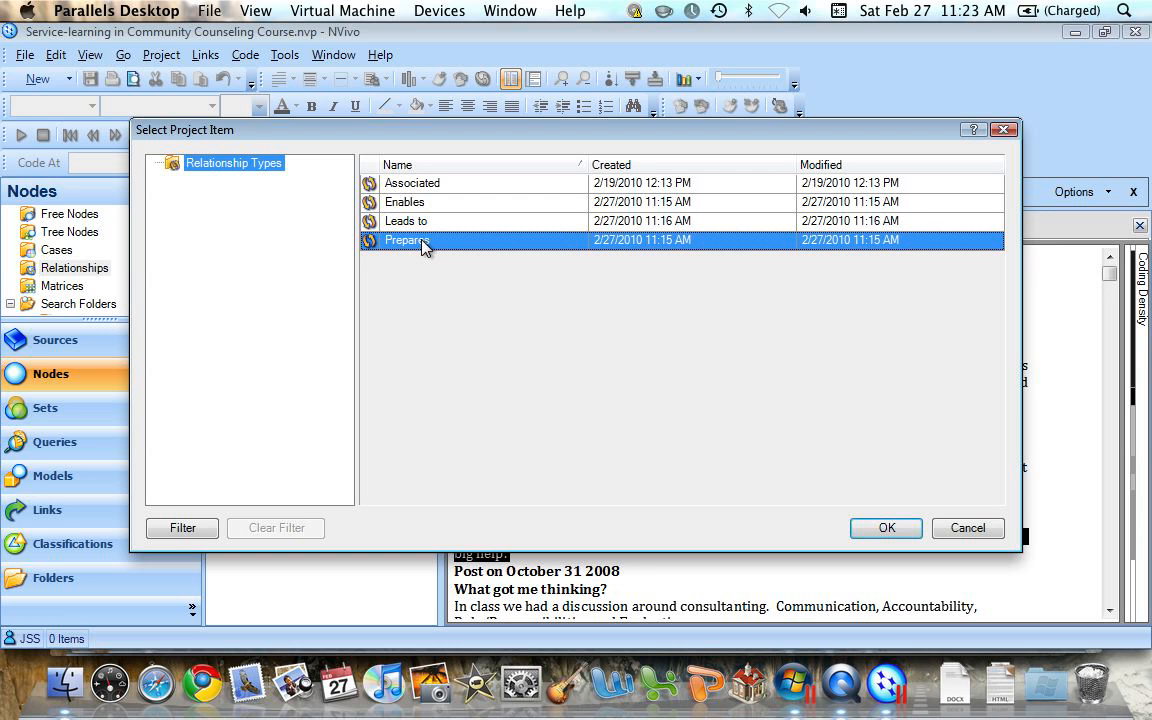
pyautogui.click(886, 528)
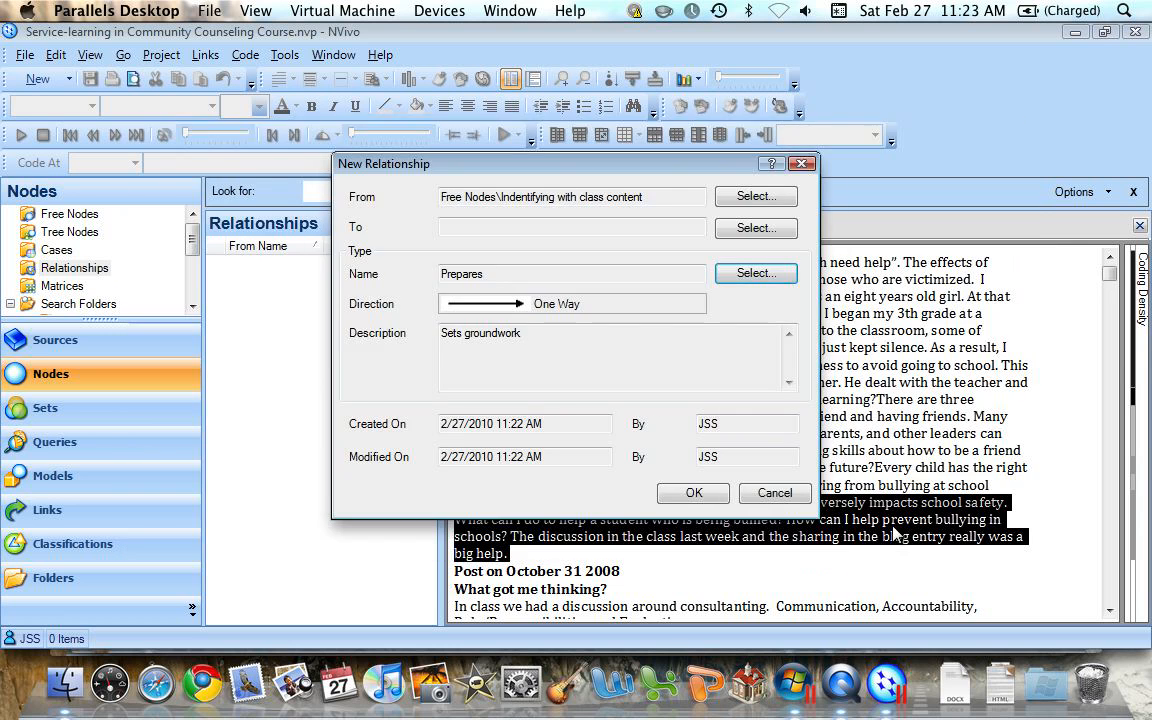
# Set the free node "Attention to rights of marginalized group" as the relationship's To item and create the relationship
pyautogui.click(765, 230)
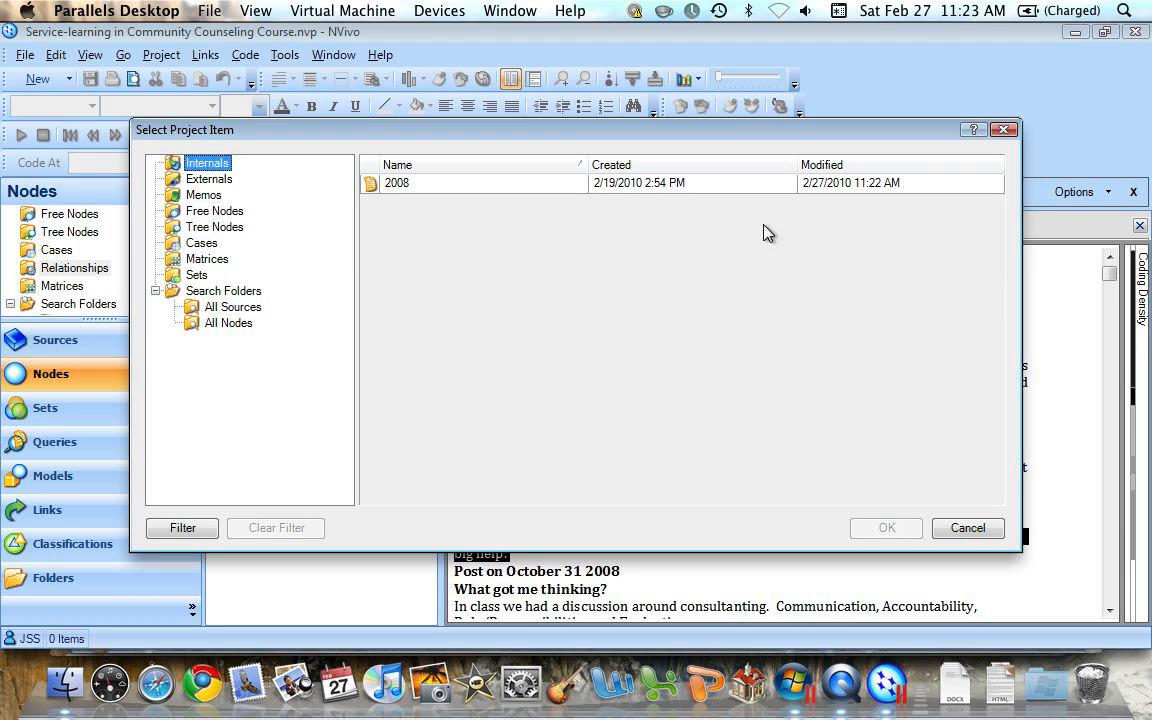
pyautogui.click(210, 213)
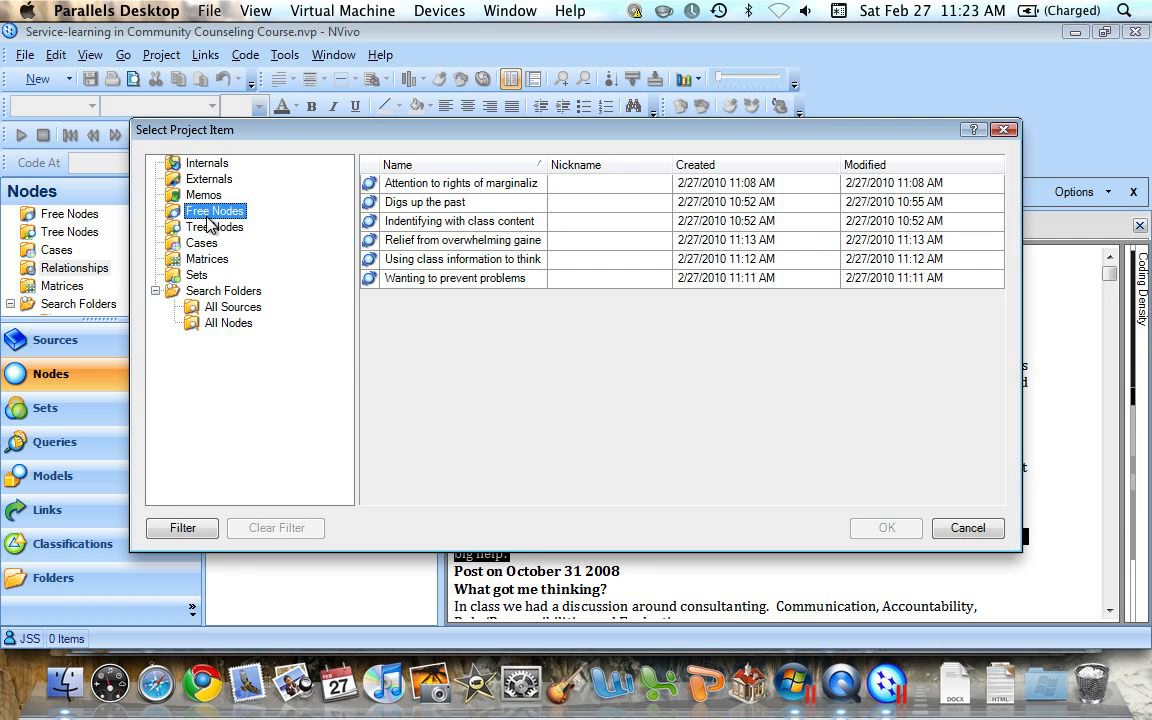
pyautogui.click(434, 184)
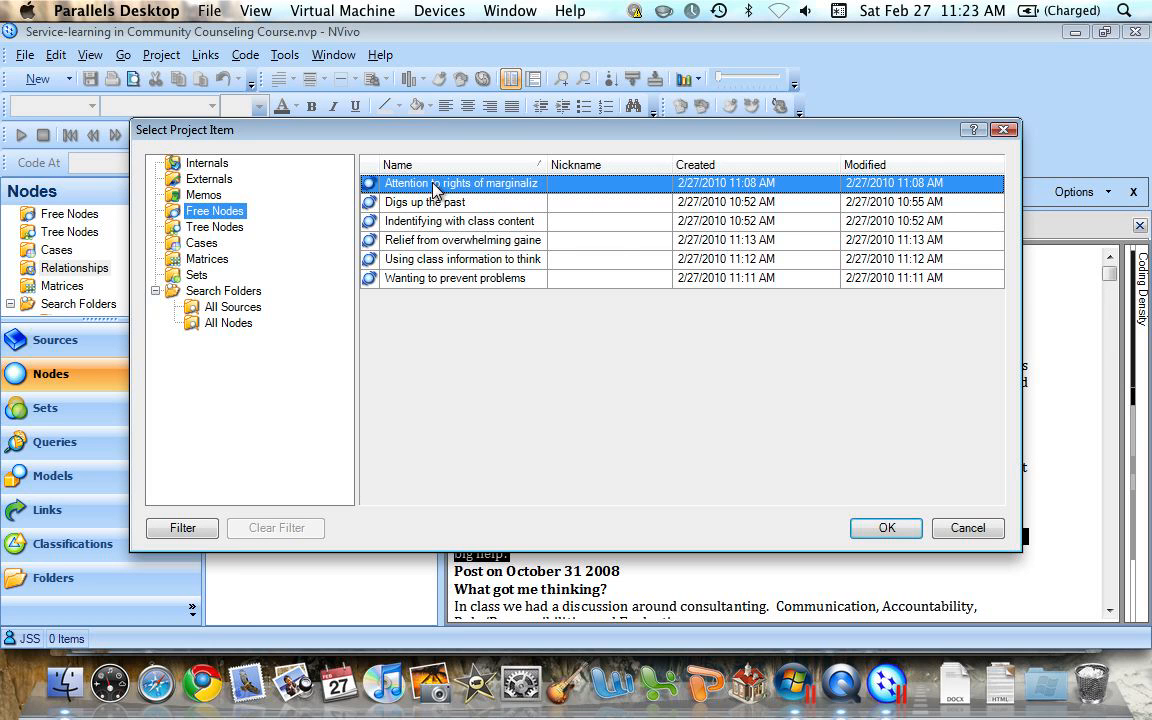
pyautogui.click(888, 527)
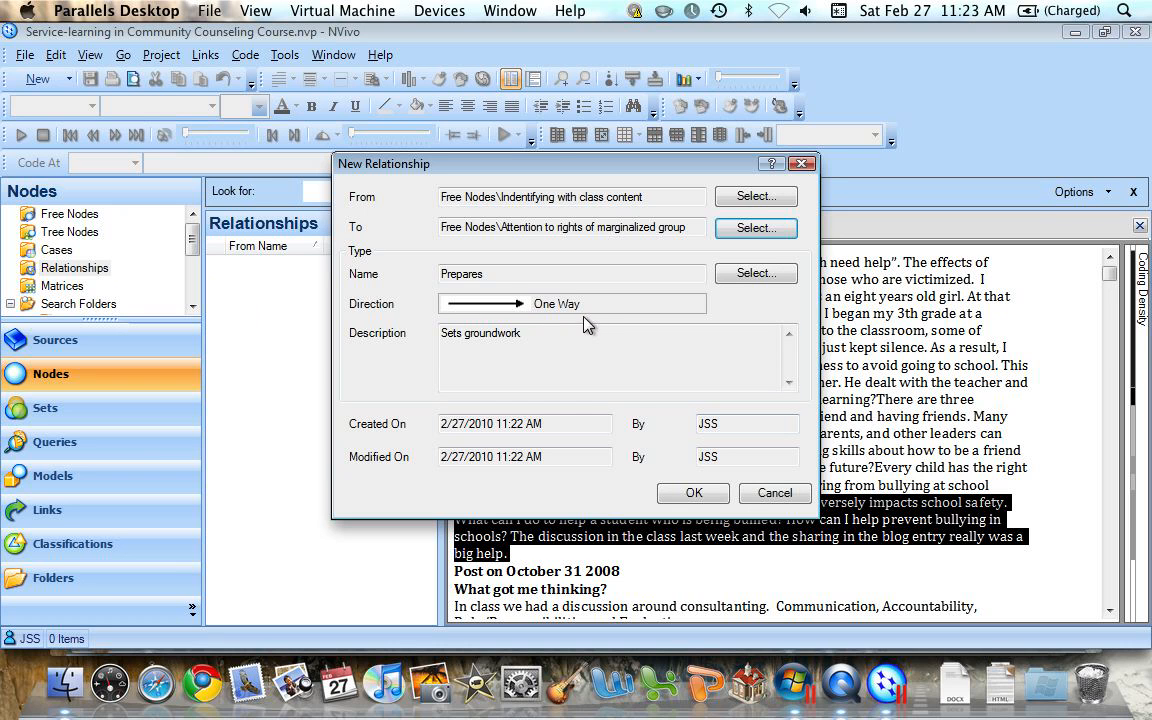
pyautogui.click(521, 302)
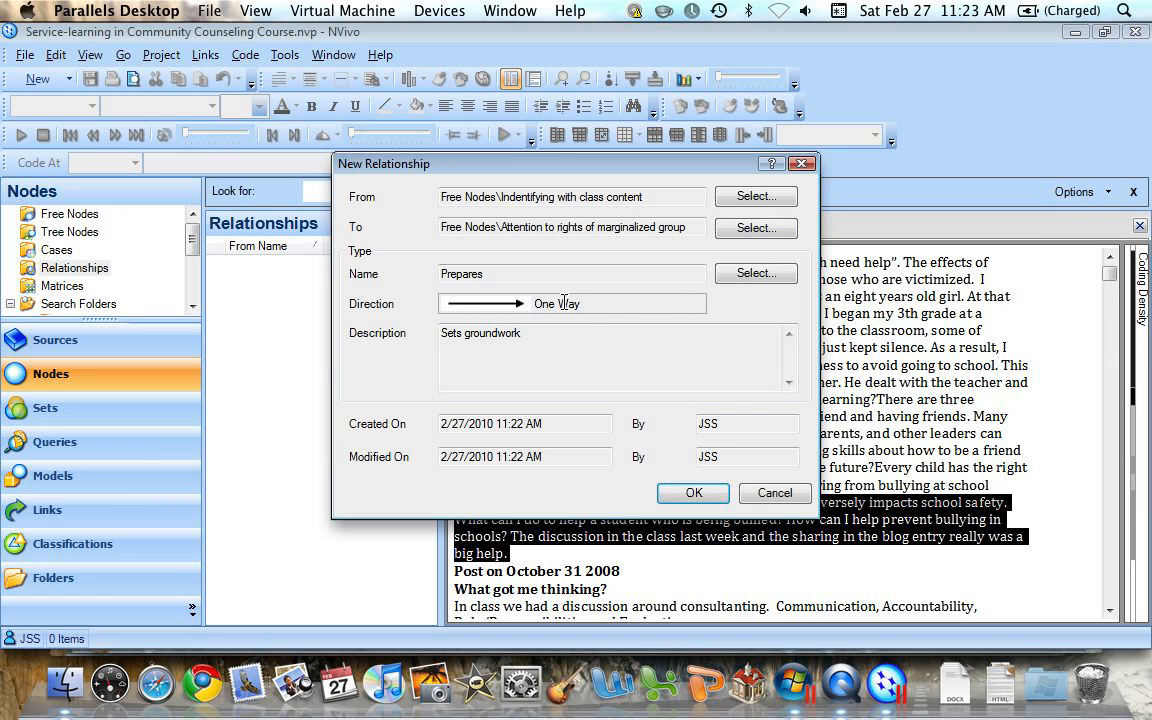
pyautogui.click(691, 494)
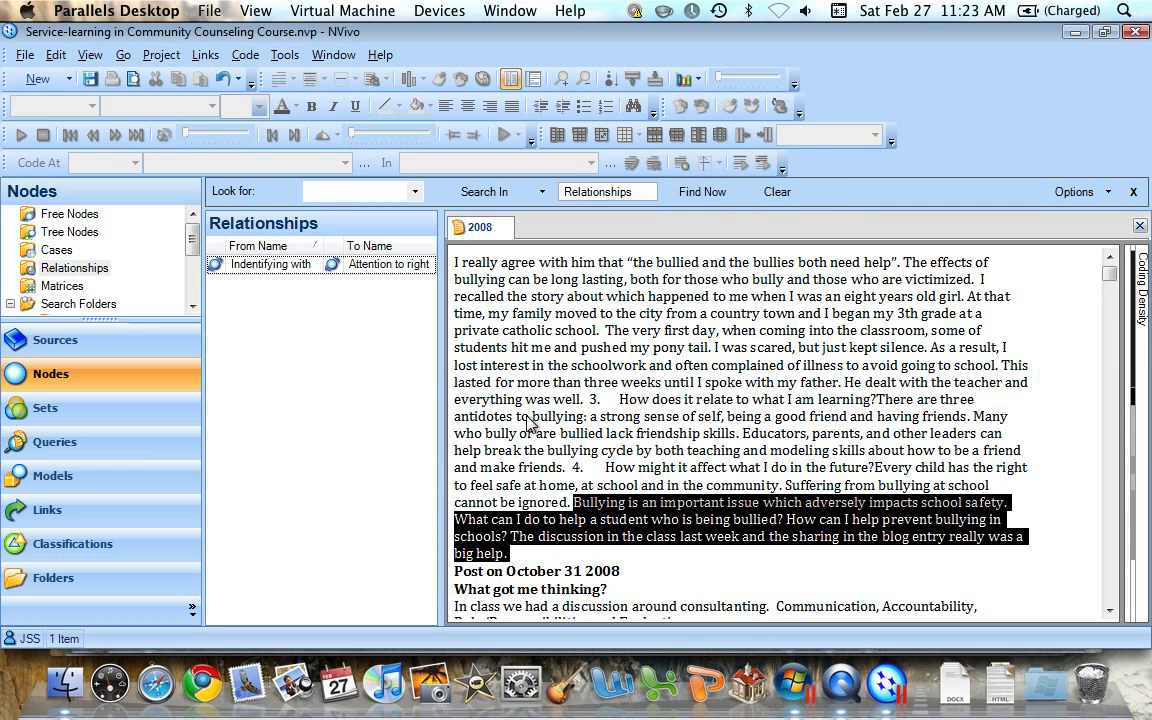